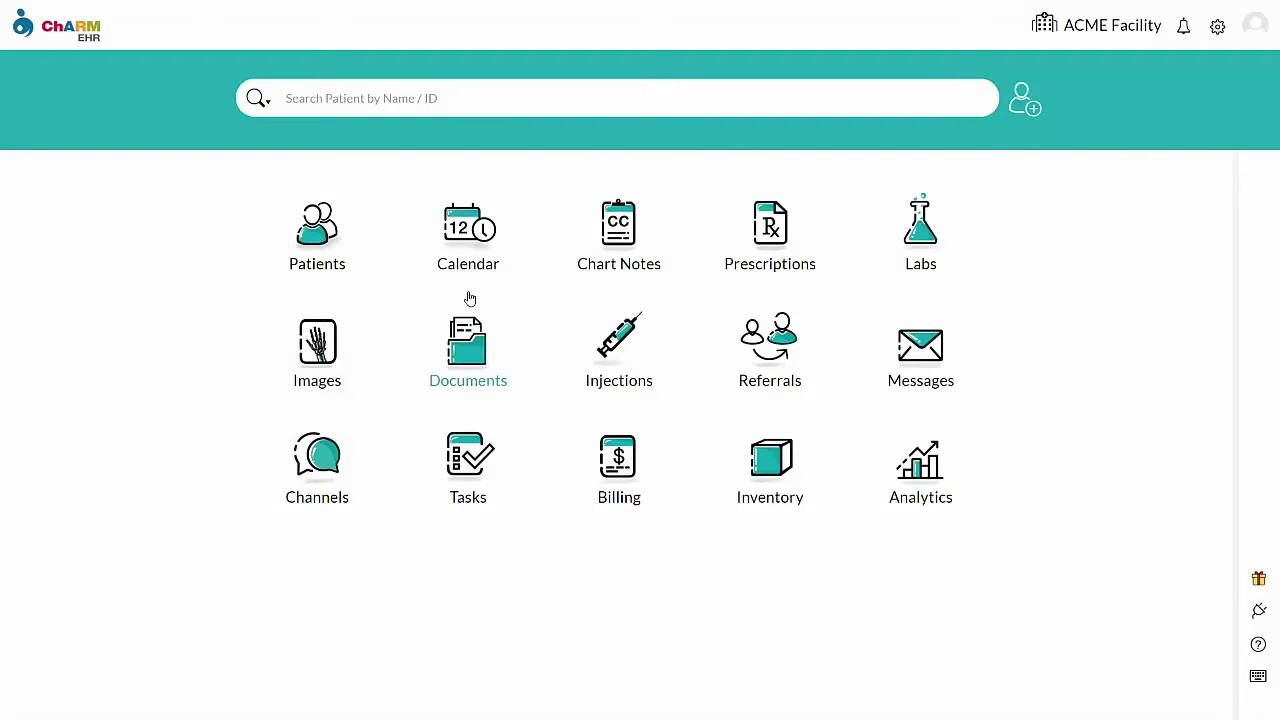
Step: Find the patient and create a new comprehensive in-person encounter
{"action": "left_click", "coordinate": [370, 101]}
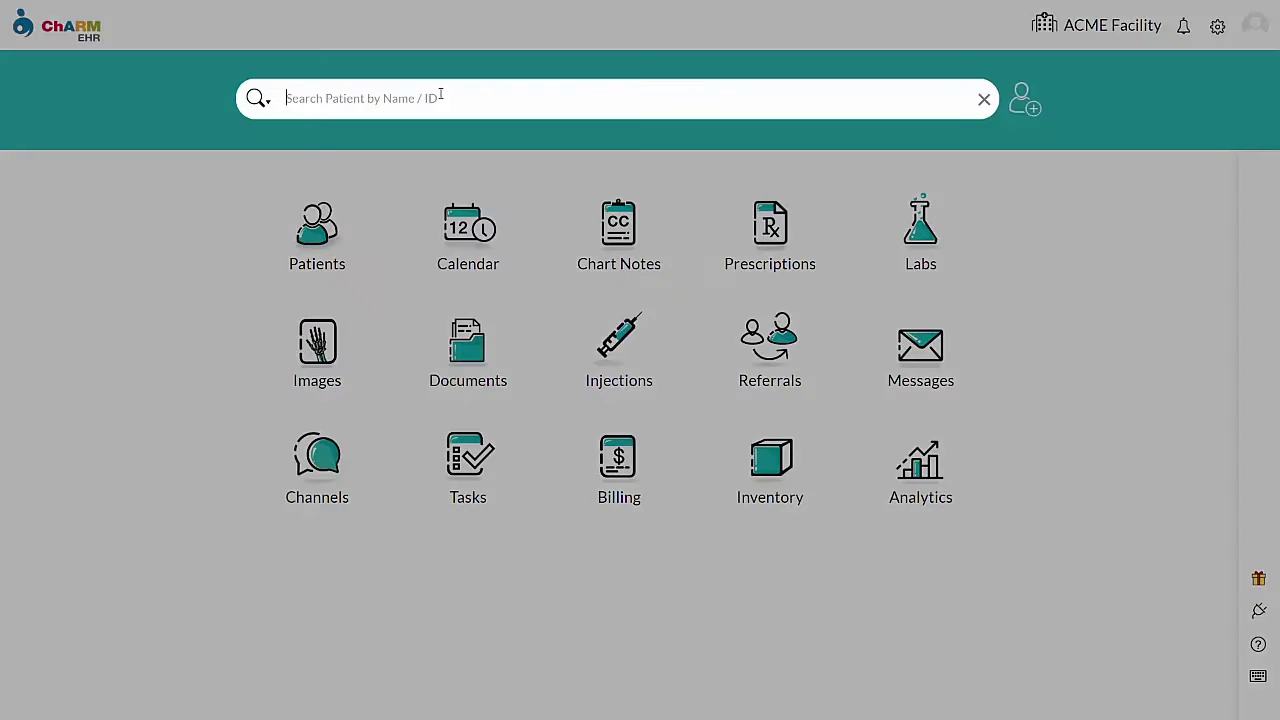
{"action": "type", "text": "John An"}
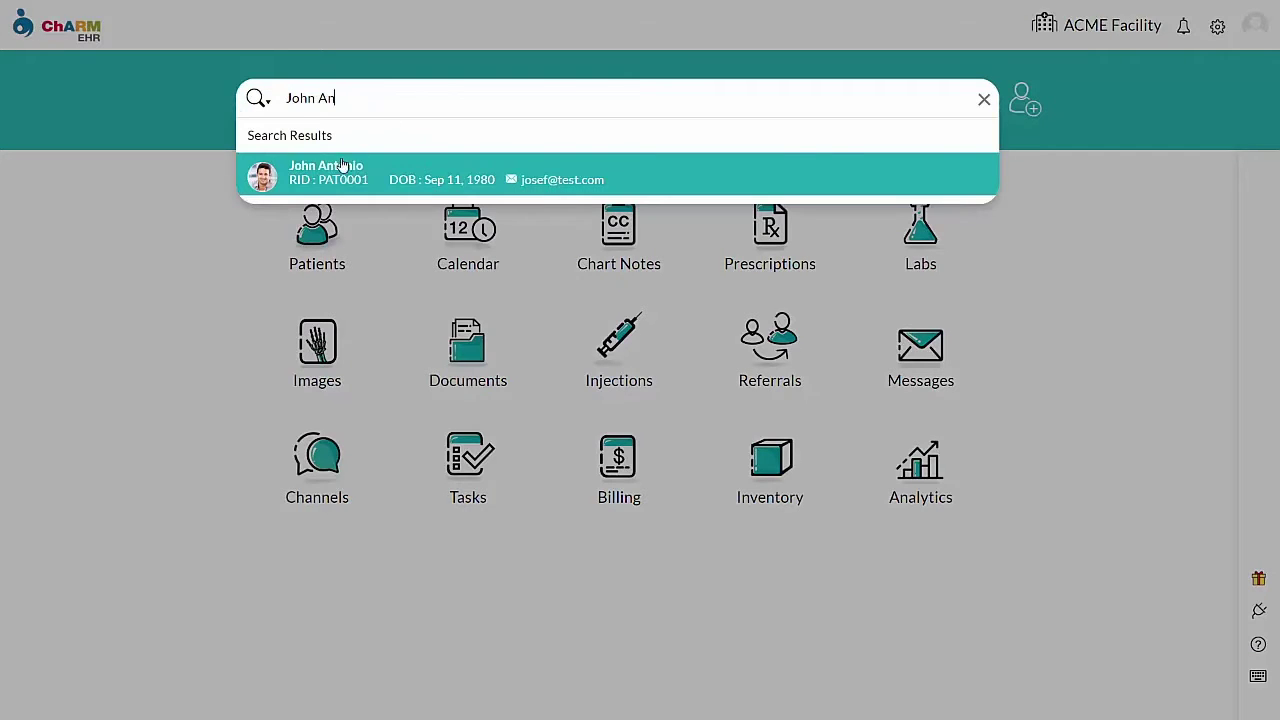
{"action": "left_click", "coordinate": [338, 174]}
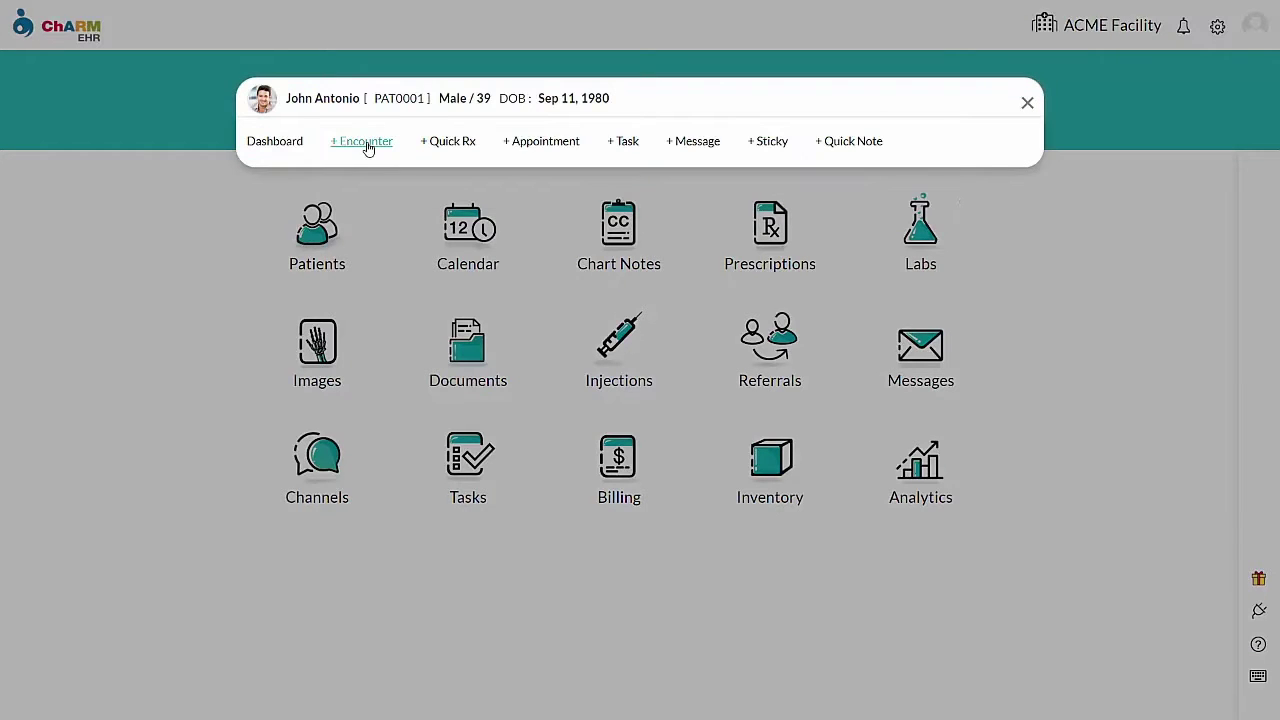
{"action": "left_click", "coordinate": [366, 143]}
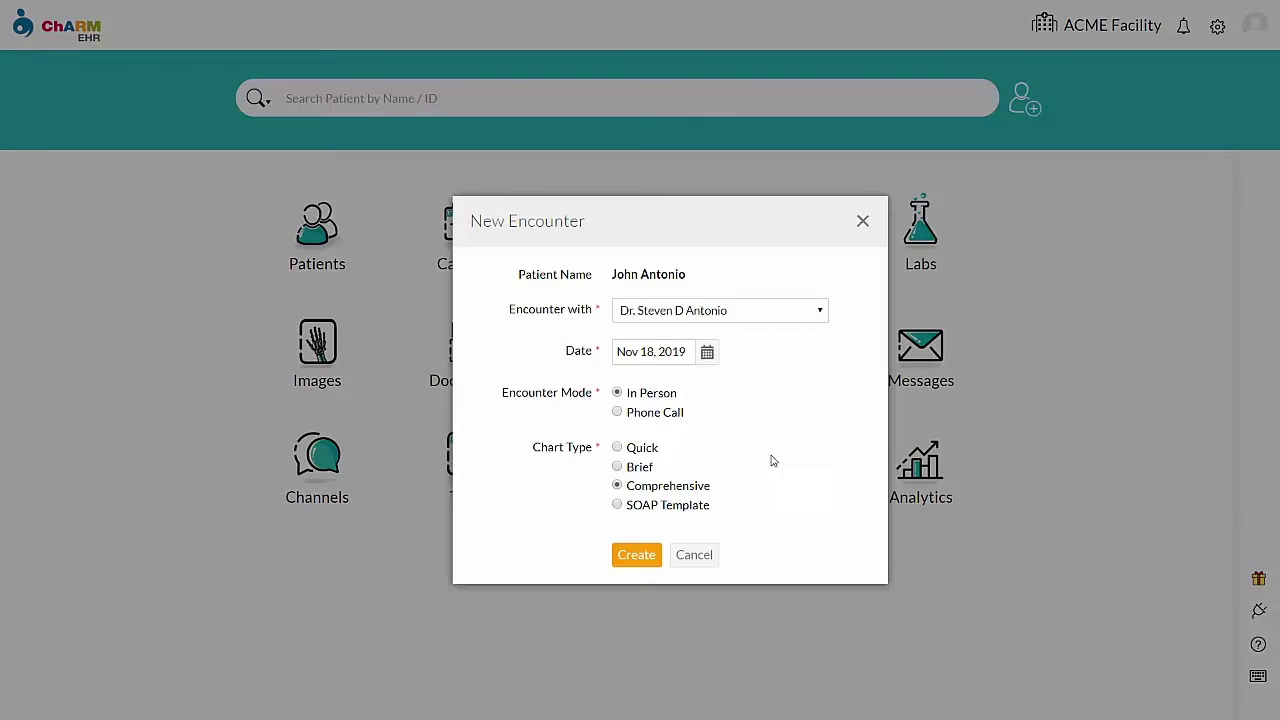
{"action": "left_click", "coordinate": [638, 556]}
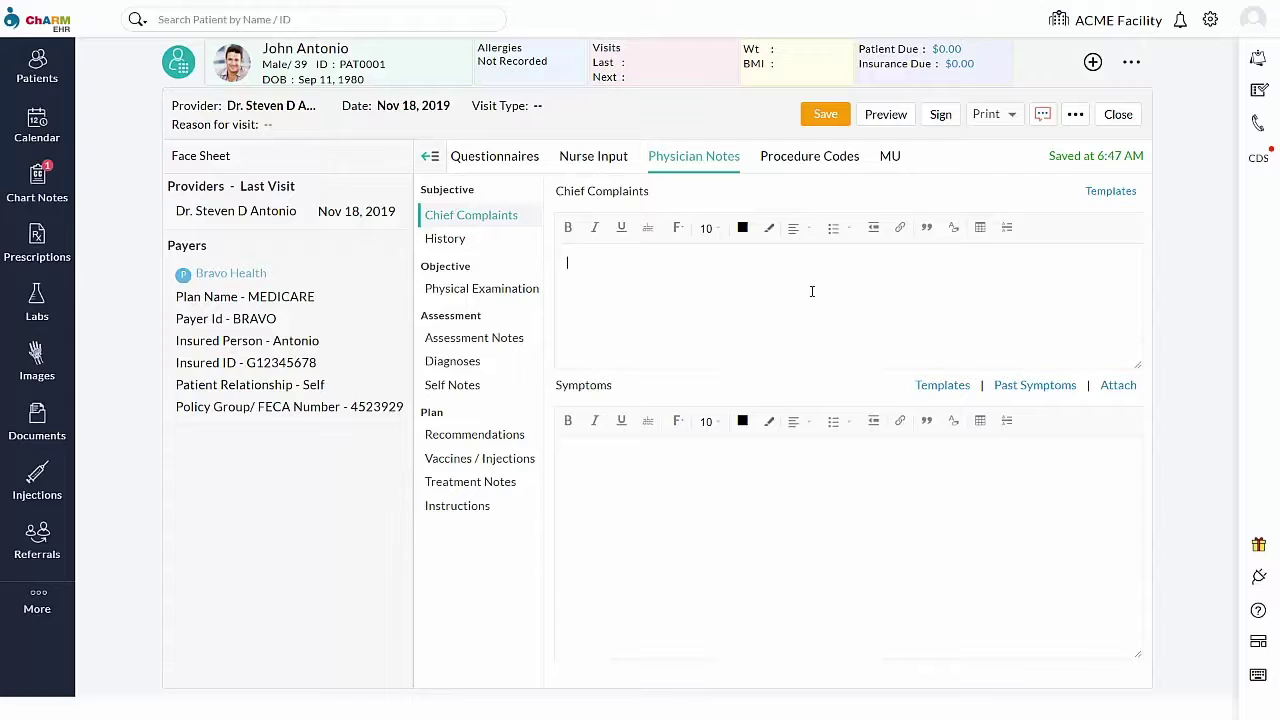
Step: Add the diagnosis Other abnormal findings in urine (R82.99) to the encounter
{"action": "left_click", "coordinate": [452, 362]}
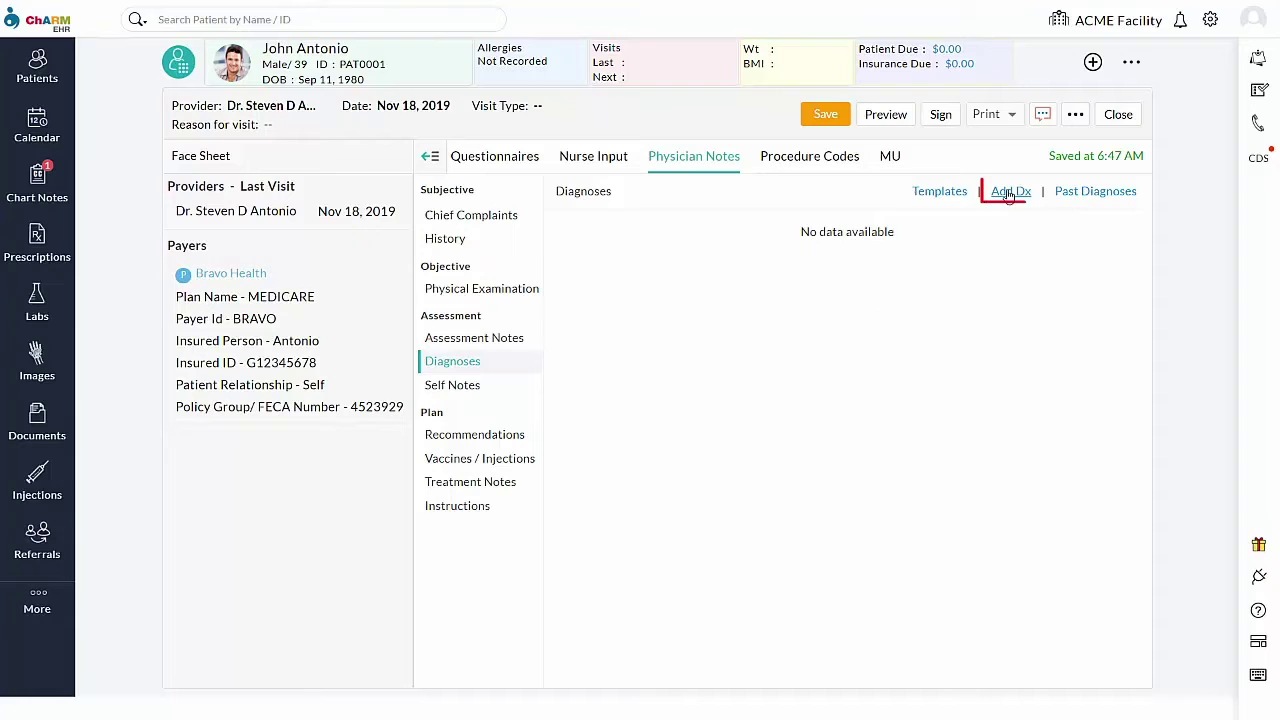
{"action": "left_click", "coordinate": [1010, 192]}
{"action": "type", "text": "R82.99"}
{"action": "left_click", "coordinate": [650, 366]}
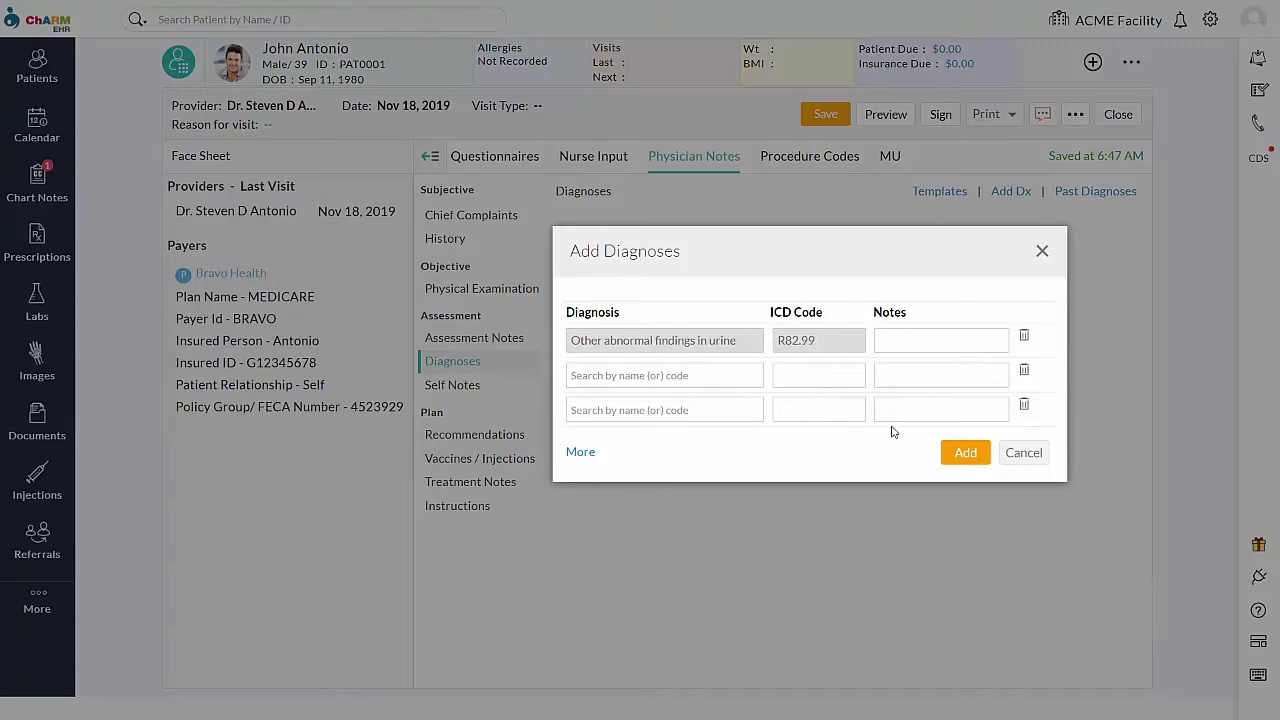
Step: Save the R82.99 diagnosis and switch the plan's recommendations to Order Labs
{"action": "left_click", "coordinate": [963, 453]}
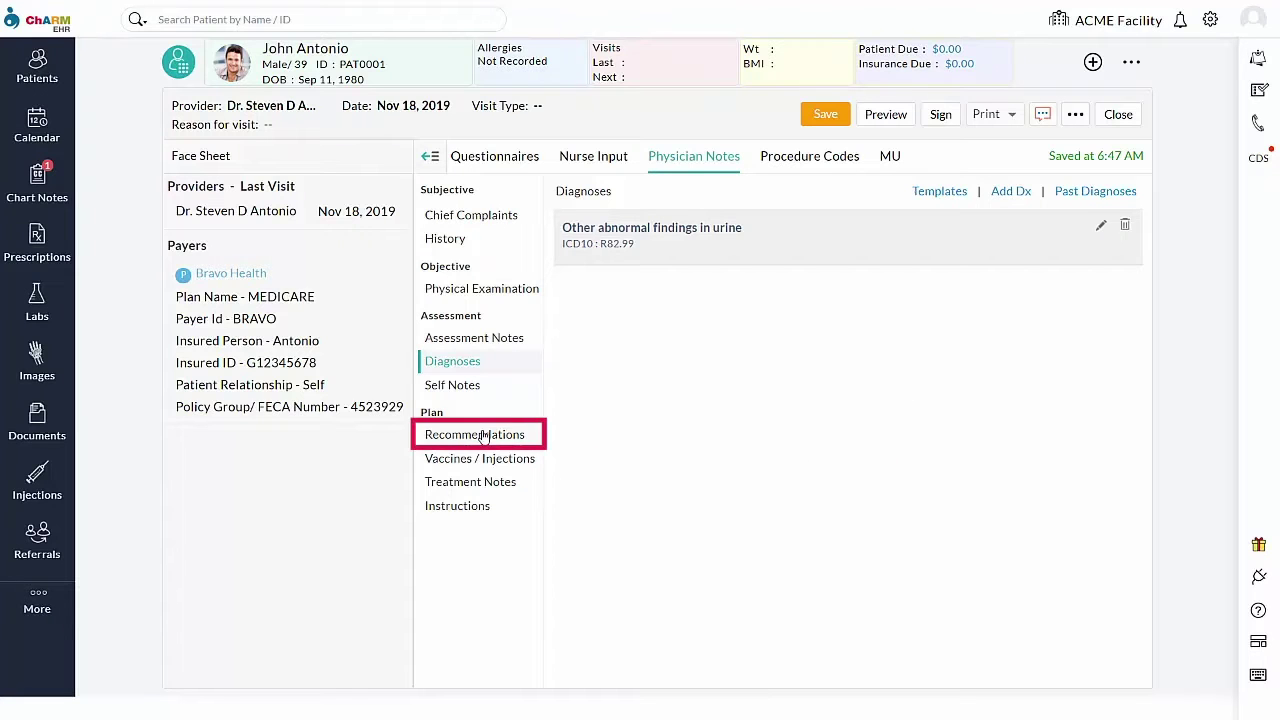
{"action": "left_click", "coordinate": [481, 437]}
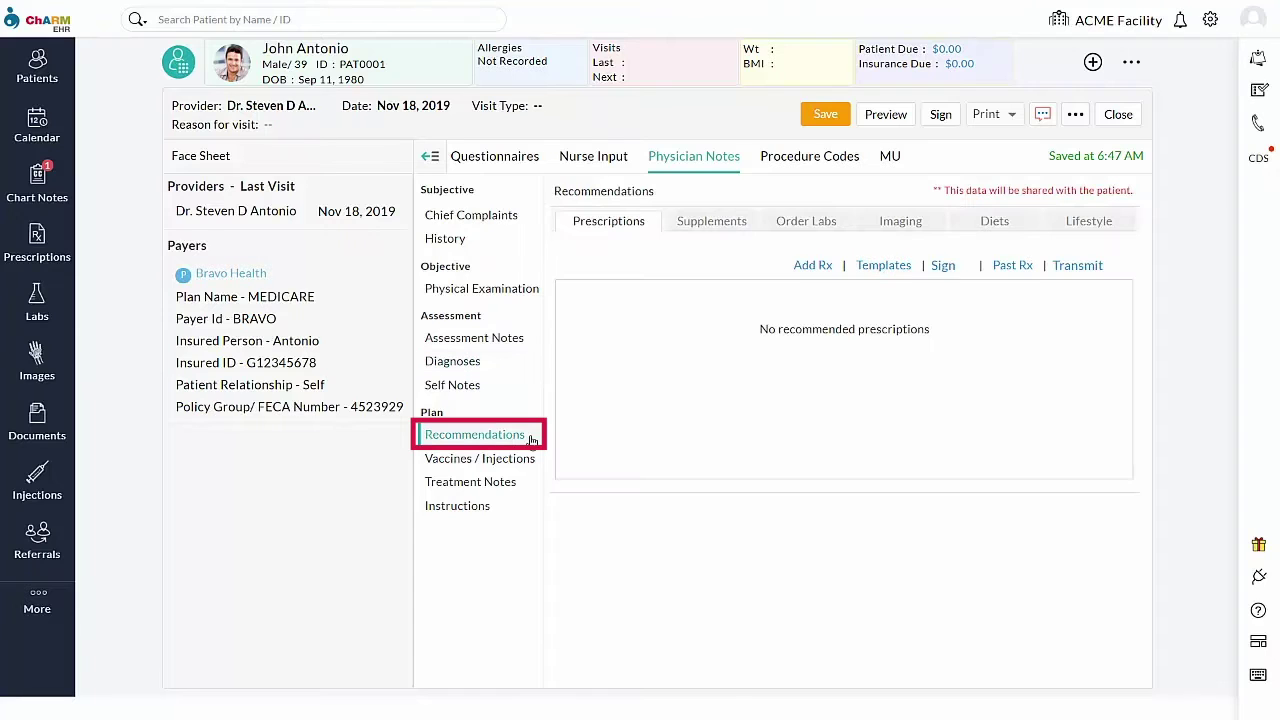
{"action": "left_click", "coordinate": [803, 221]}
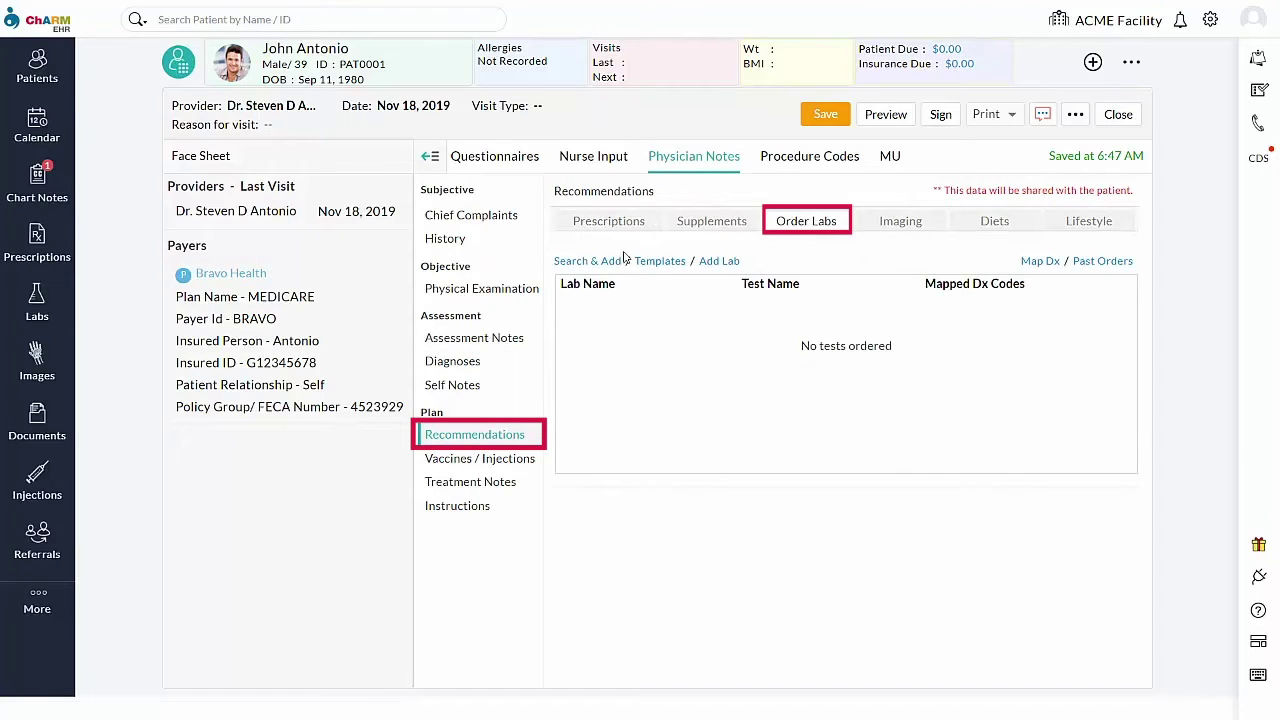
Step: Keep ChARM Lab as the lab and search tests for 'HIA'
{"action": "left_click", "coordinate": [593, 262]}
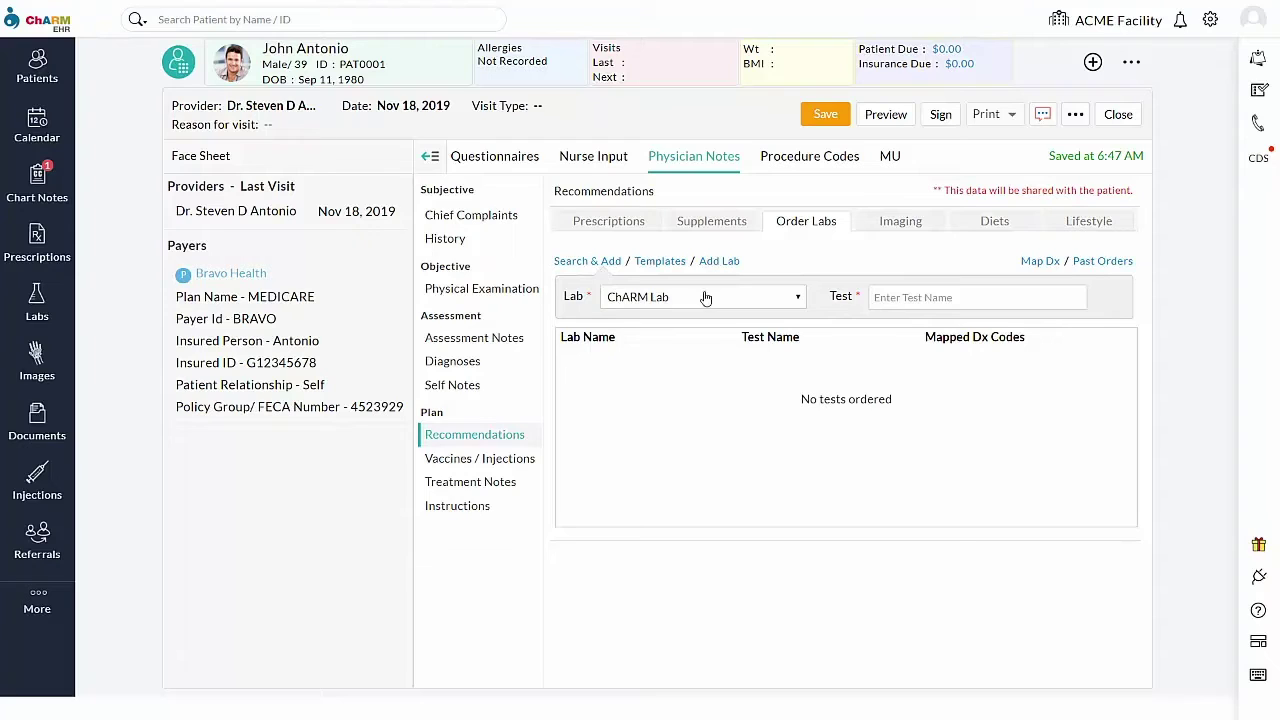
{"action": "left_click", "coordinate": [894, 297]}
{"action": "type", "text": "HIAA"}
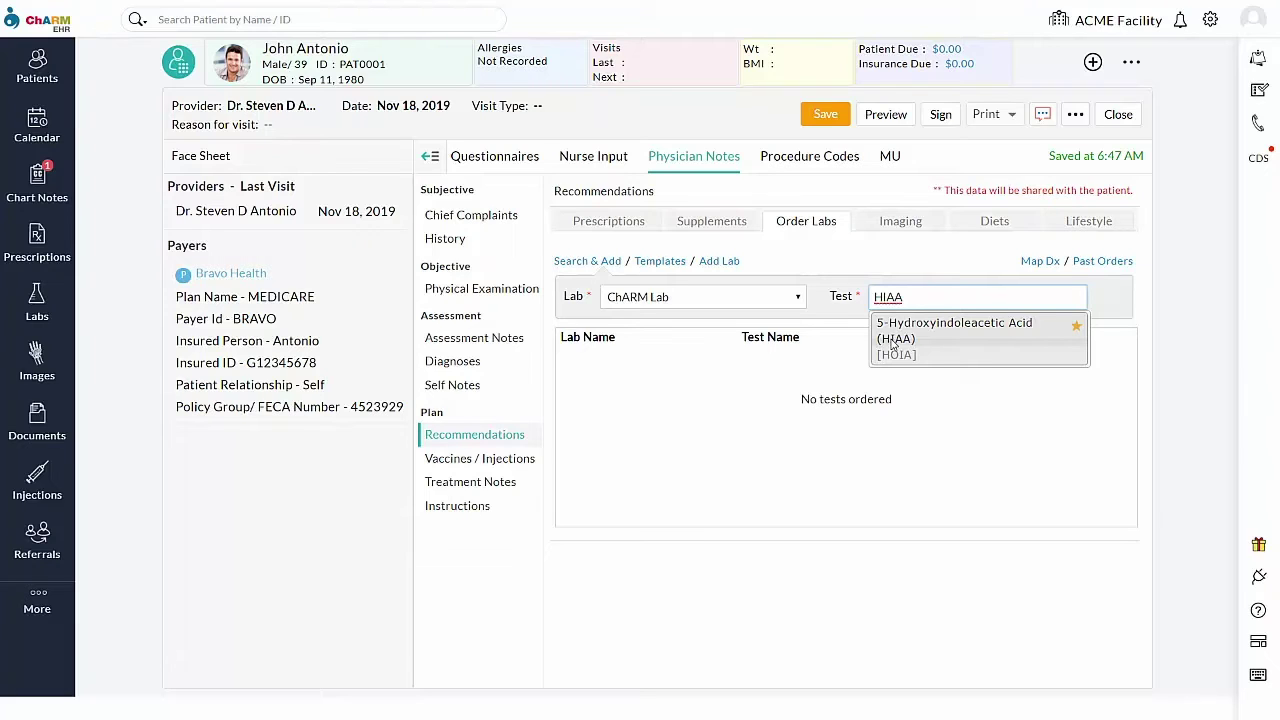
Step: Add the HIAA test with 10 ML urine volume and 24 Hour collection duration
{"action": "left_click", "coordinate": [893, 340]}
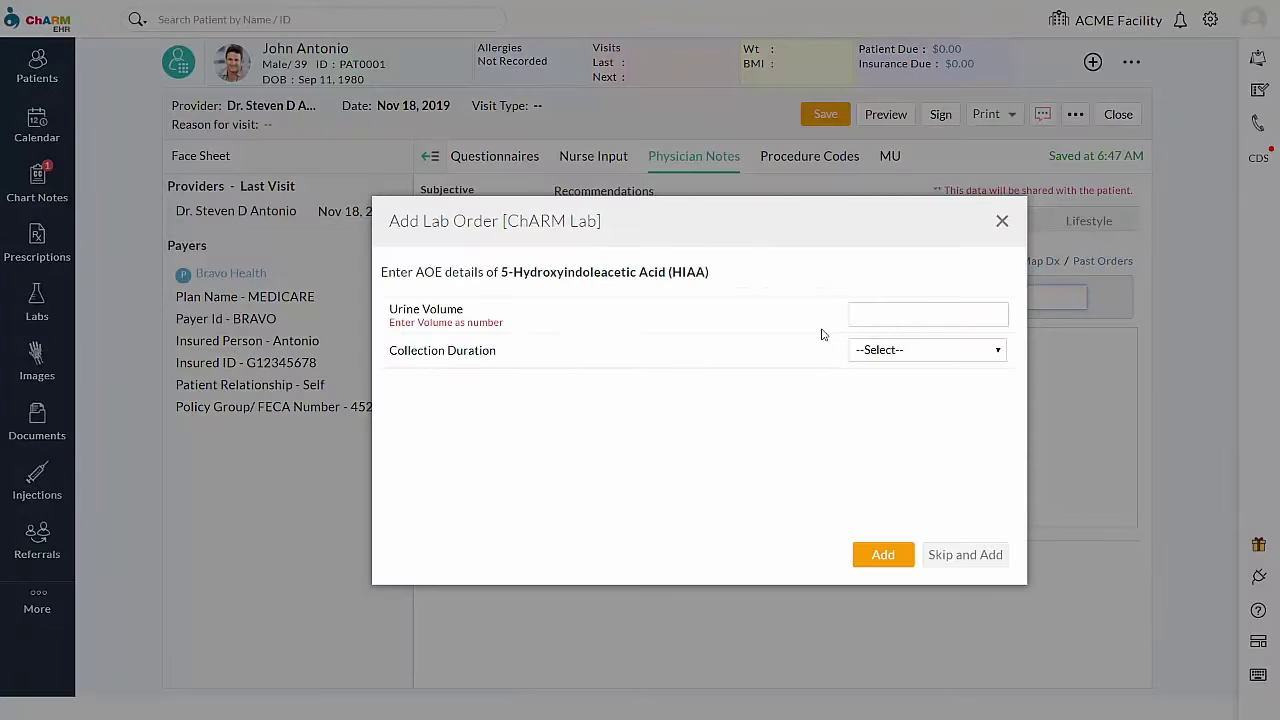
{"action": "left_click", "coordinate": [862, 315]}
{"action": "type", "text": "10 ML"}
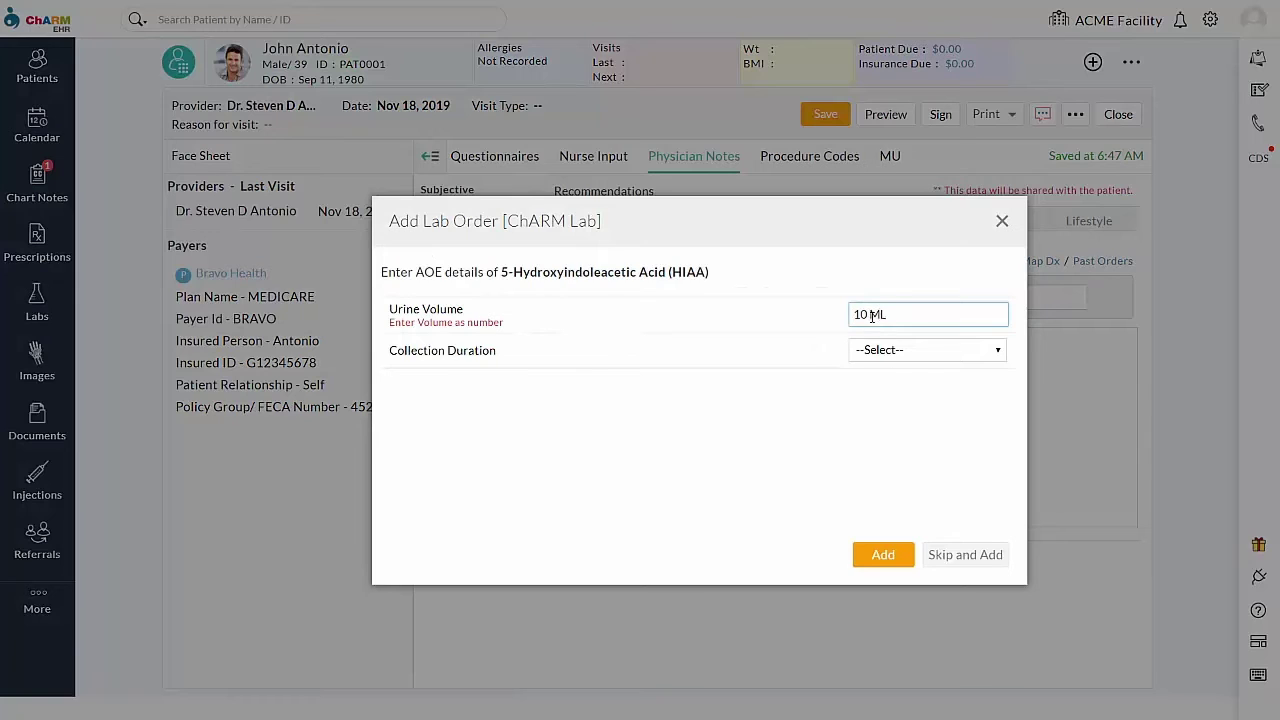
{"action": "left_click", "coordinate": [894, 350]}
{"action": "left_click", "coordinate": [892, 382]}
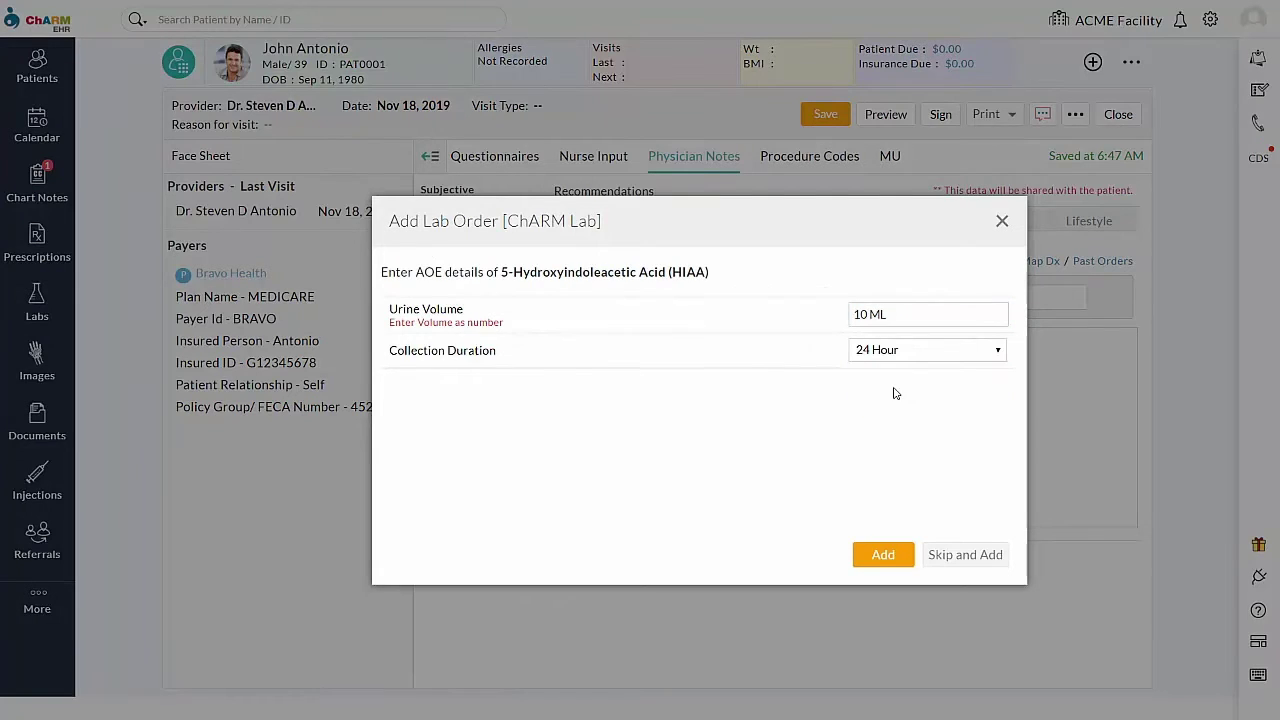
{"action": "left_click", "coordinate": [880, 556]}
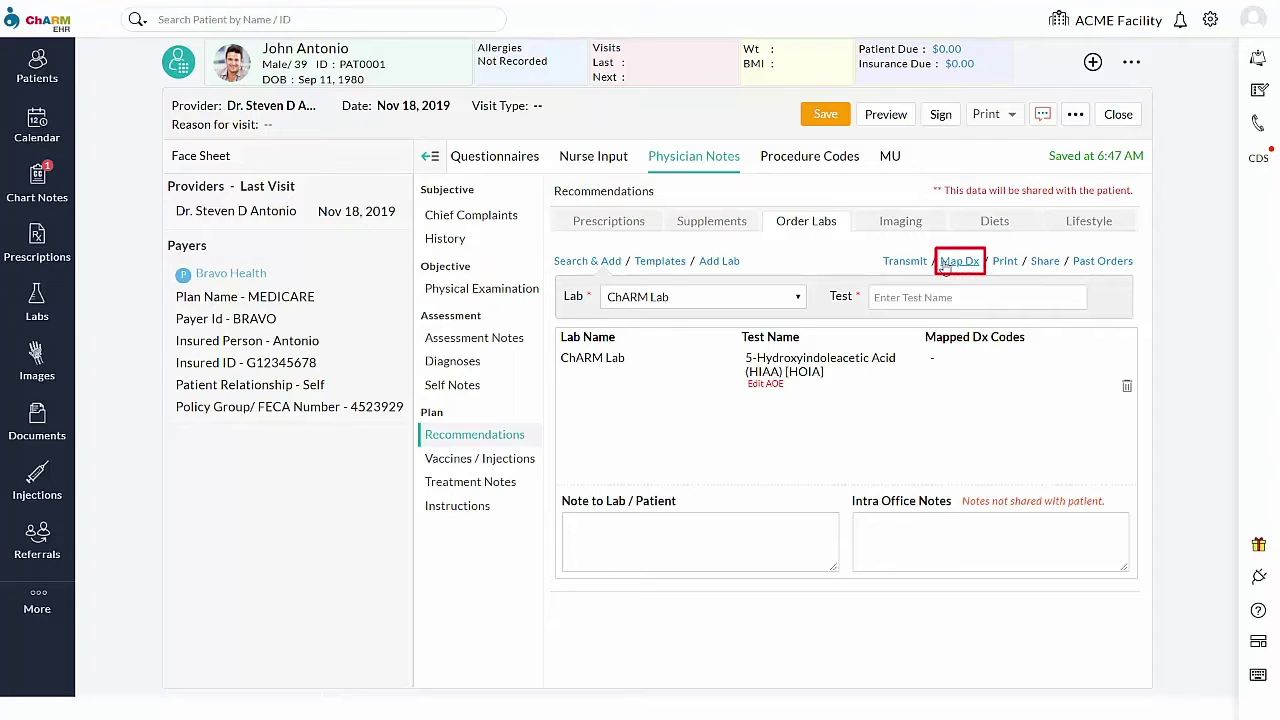
Step: Map all active diagnoses, including R82.99, to the HIAA lab order
{"action": "left_click", "coordinate": [946, 262]}
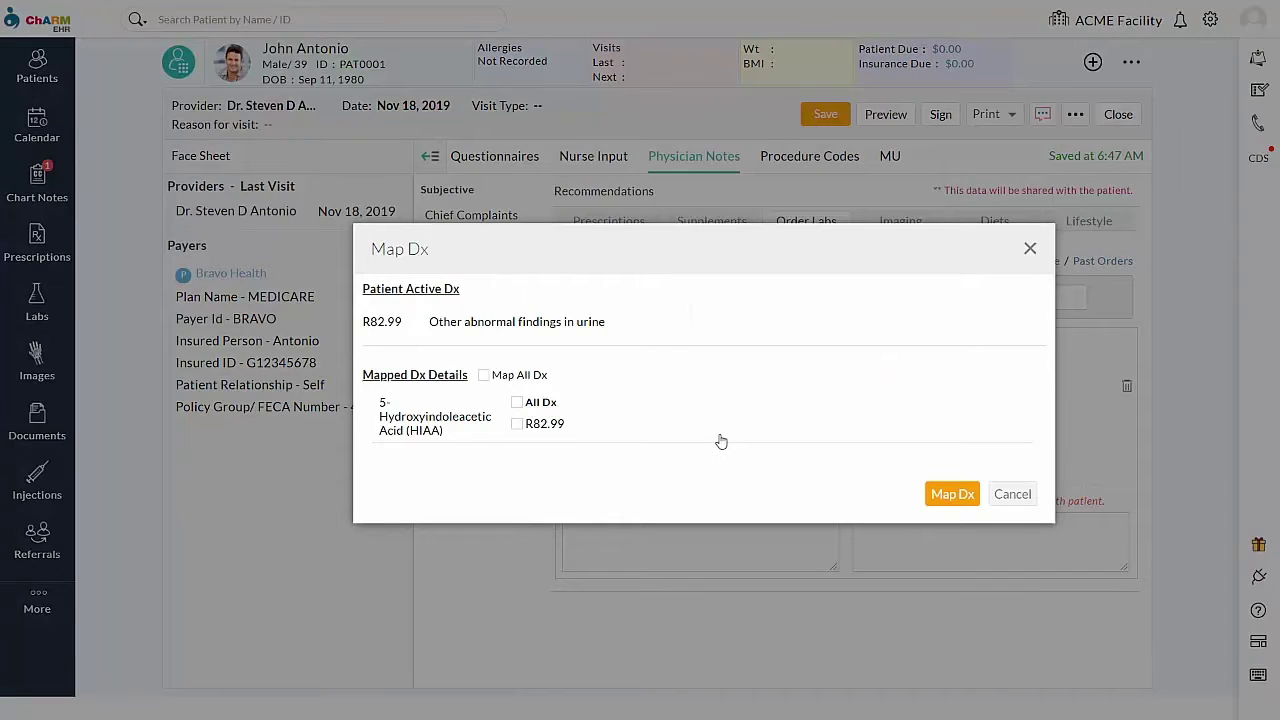
{"action": "left_click", "coordinate": [484, 375]}
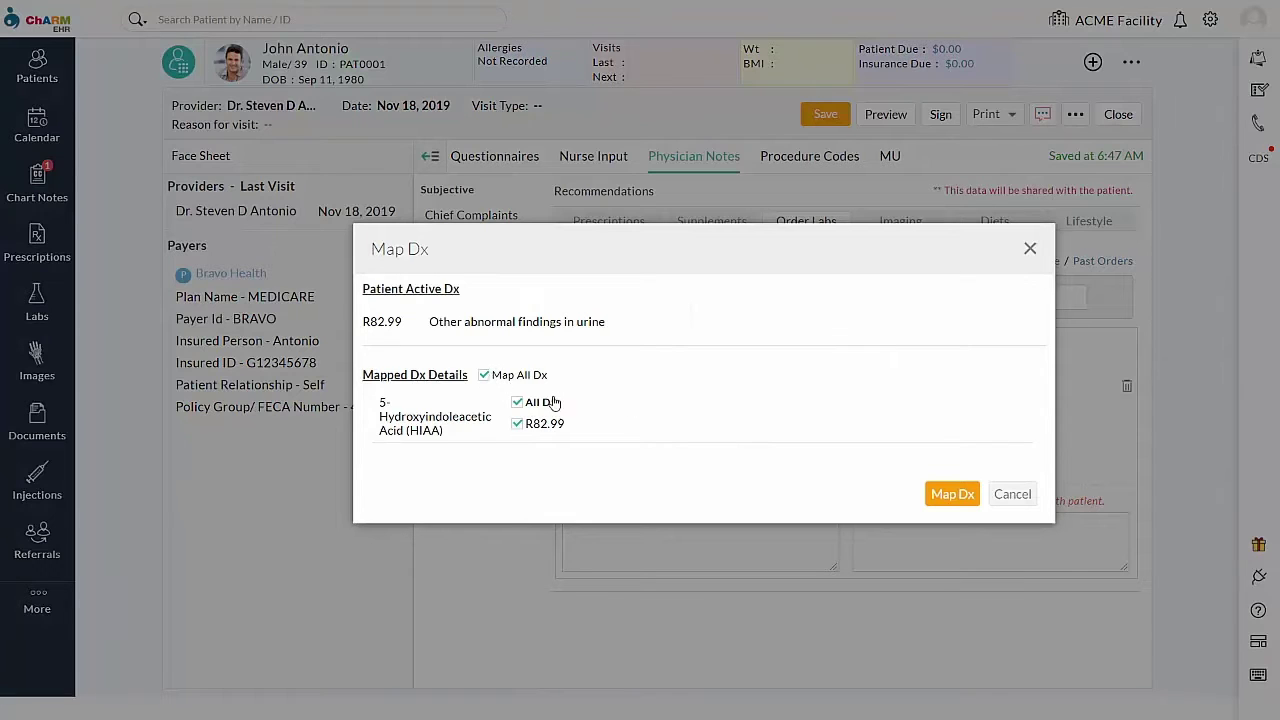
{"action": "left_click", "coordinate": [952, 494]}
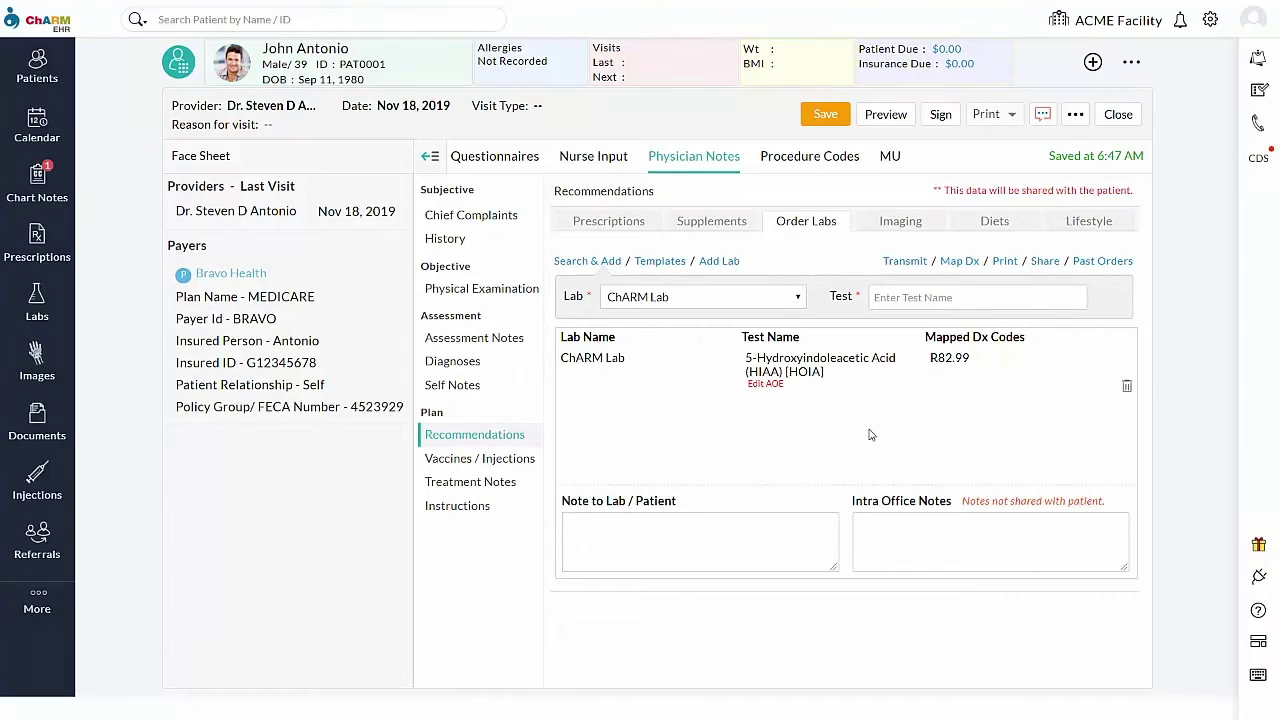
Step: Choose to send the HIAA order electronically and continue past the Lab Order Summary
{"action": "left_click", "coordinate": [903, 261]}
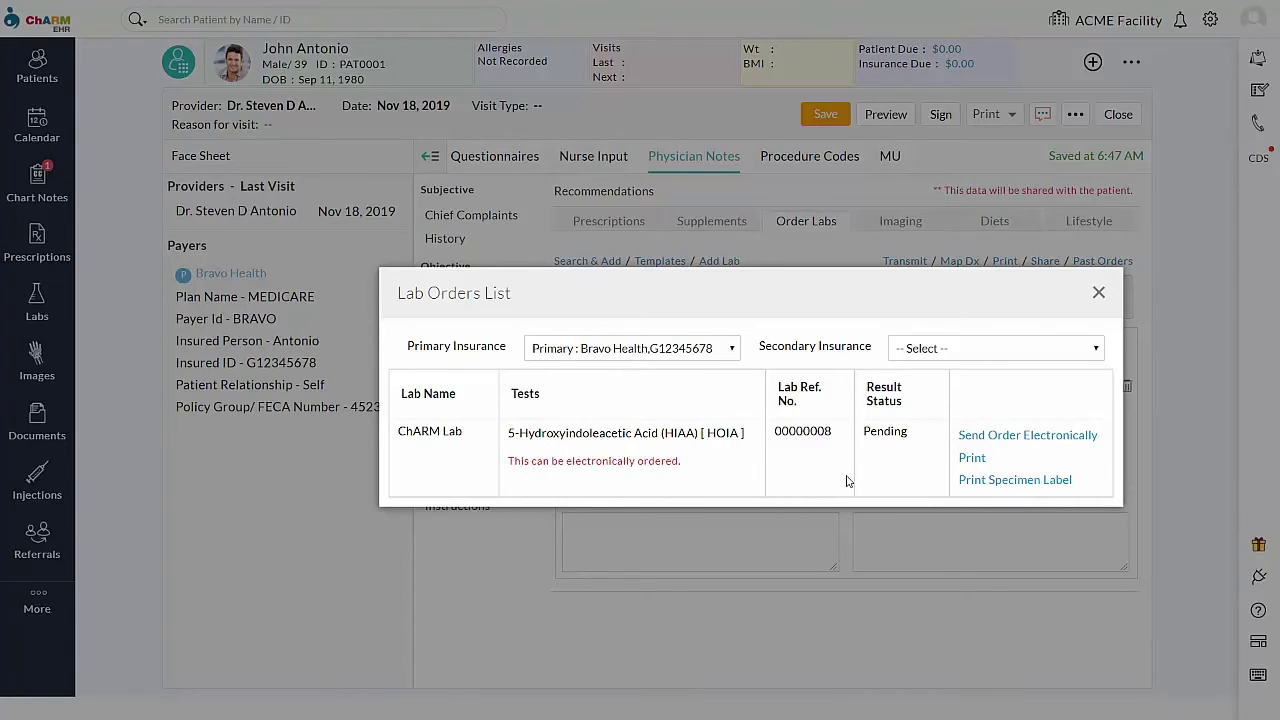
{"action": "left_click", "coordinate": [962, 435]}
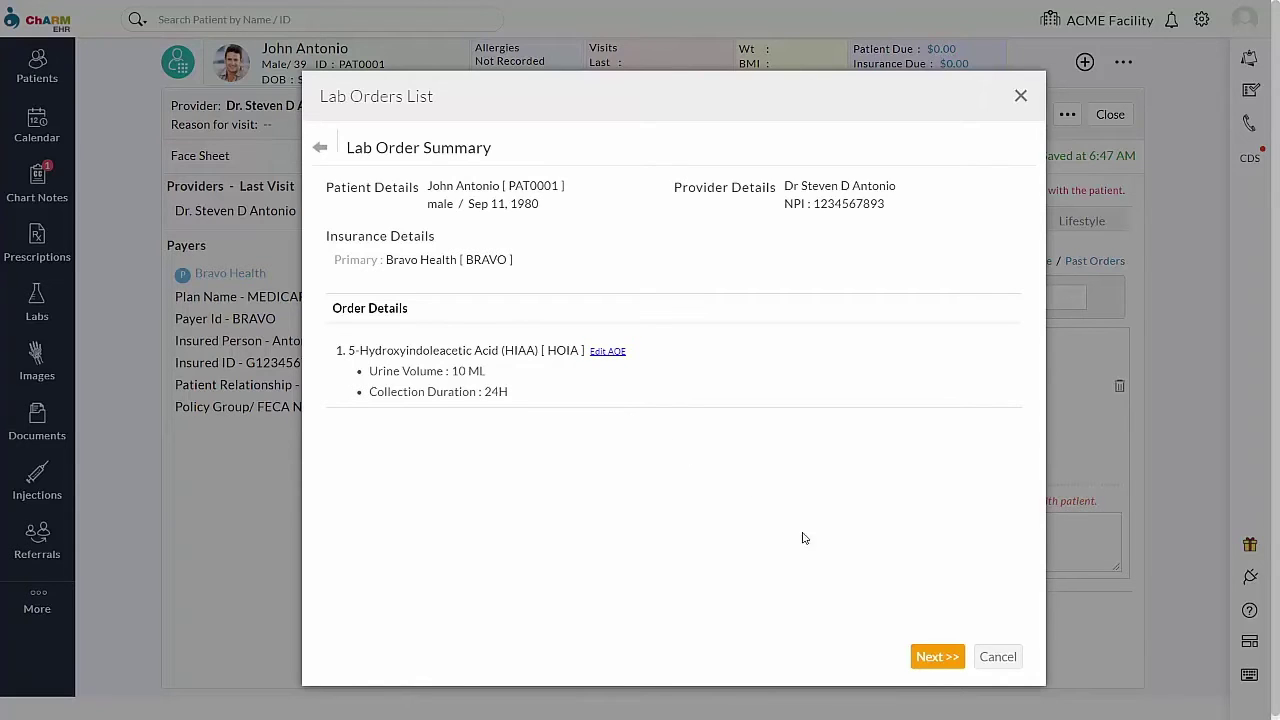
{"action": "left_click", "coordinate": [934, 657]}
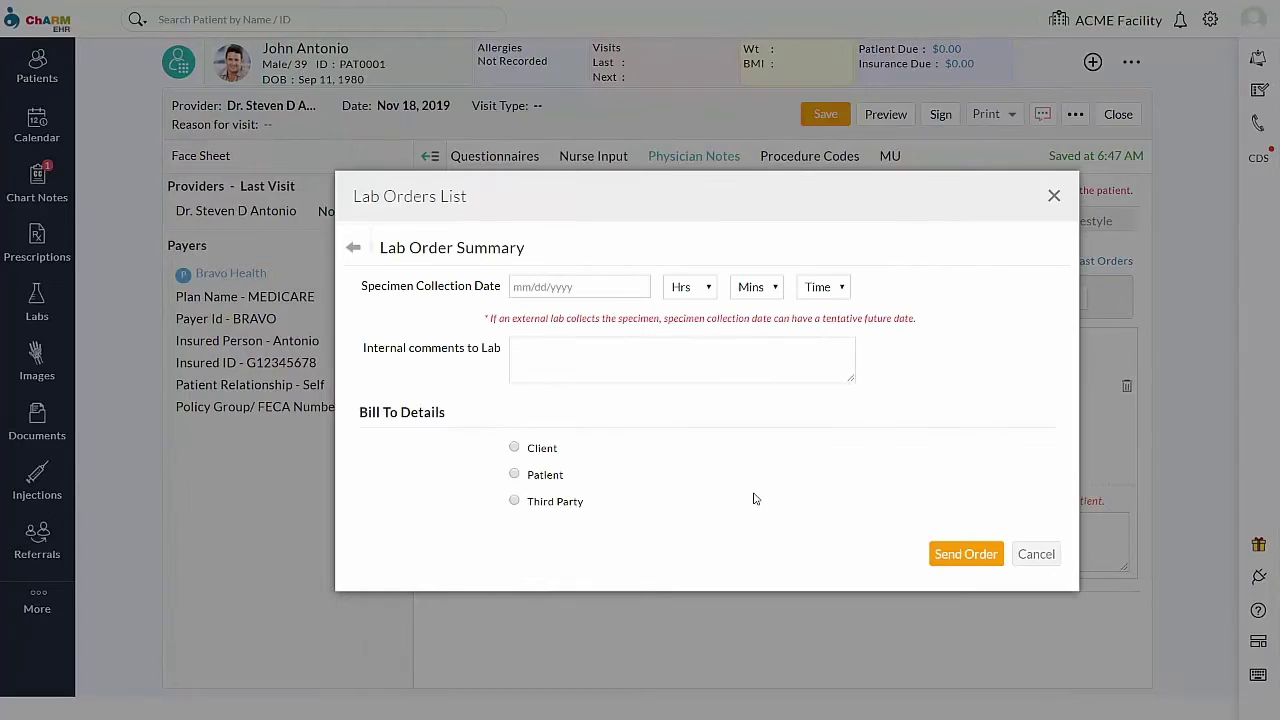
Step: Set specimen collection to 11/18/2019 at 07:00 PM and bill the order to the patient
{"action": "left_click", "coordinate": [571, 290]}
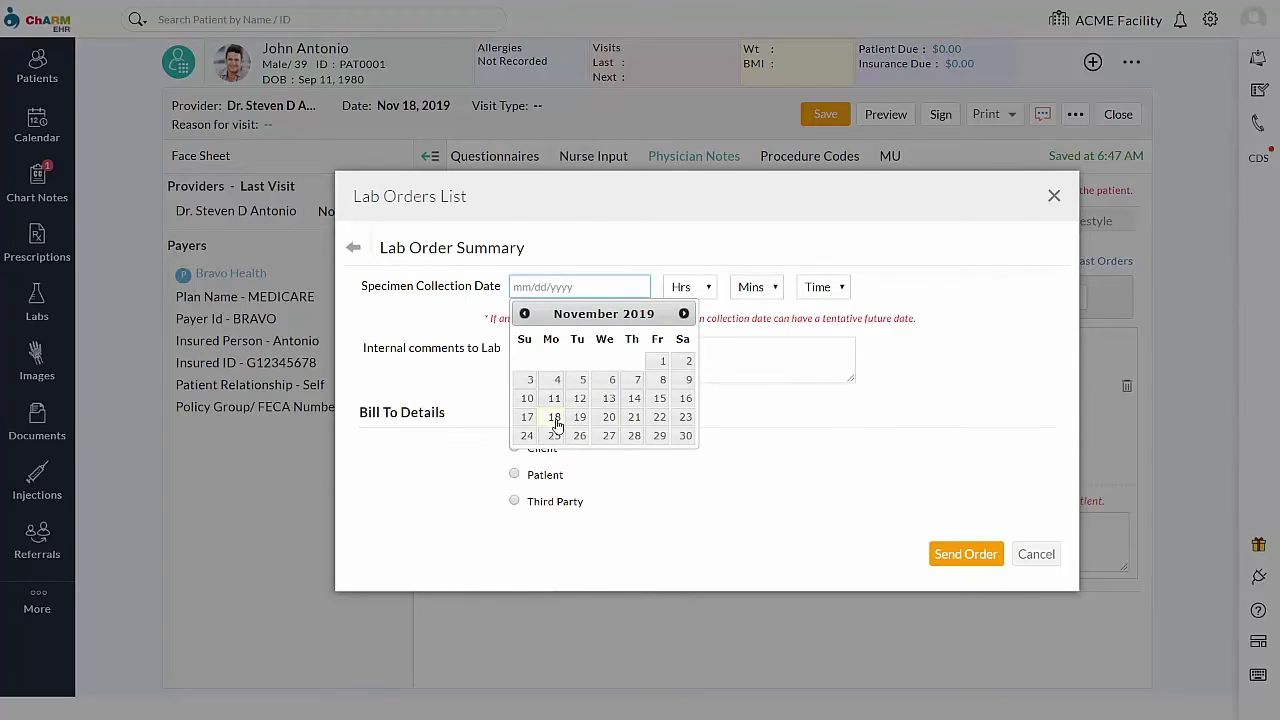
{"action": "left_click", "coordinate": [555, 420]}
{"action": "left_click", "coordinate": [689, 289]}
{"action": "left_click", "coordinate": [678, 415]}
{"action": "left_click", "coordinate": [757, 287]}
{"action": "left_click", "coordinate": [745, 323]}
{"action": "left_click", "coordinate": [823, 287]}
{"action": "left_click", "coordinate": [815, 339]}
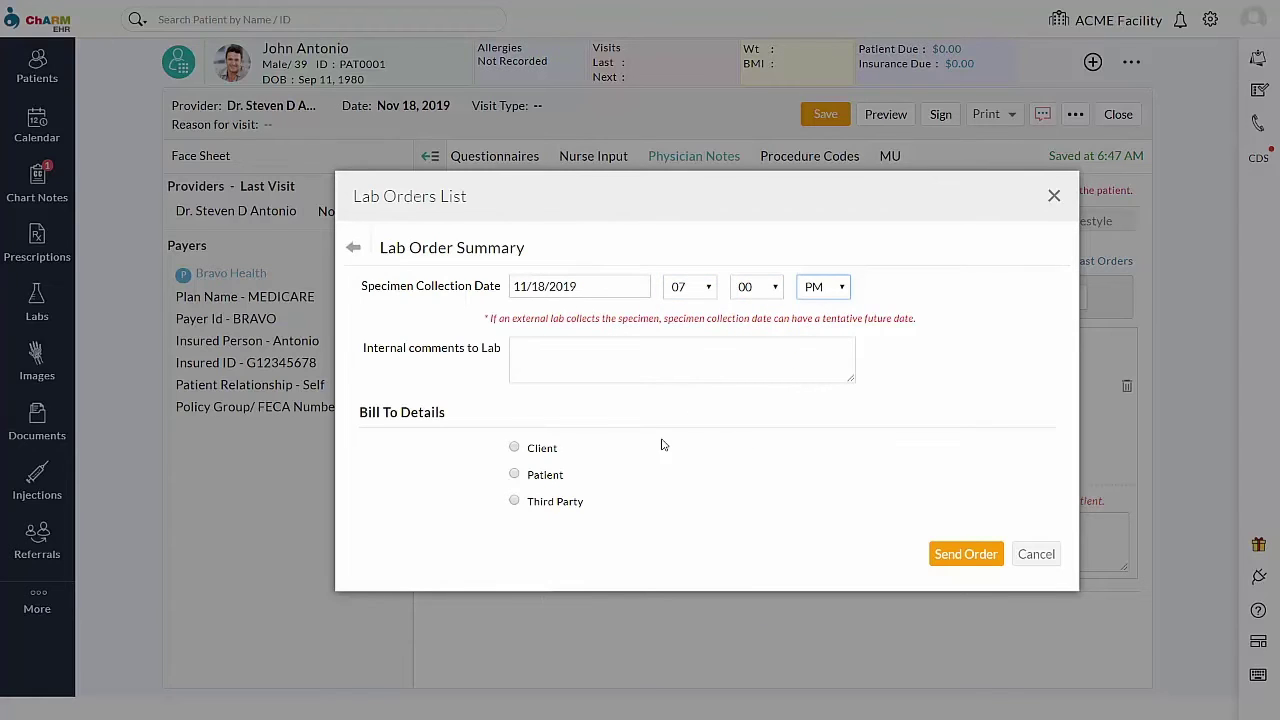
{"action": "left_click", "coordinate": [514, 448]}
{"action": "left_click", "coordinate": [514, 474]}
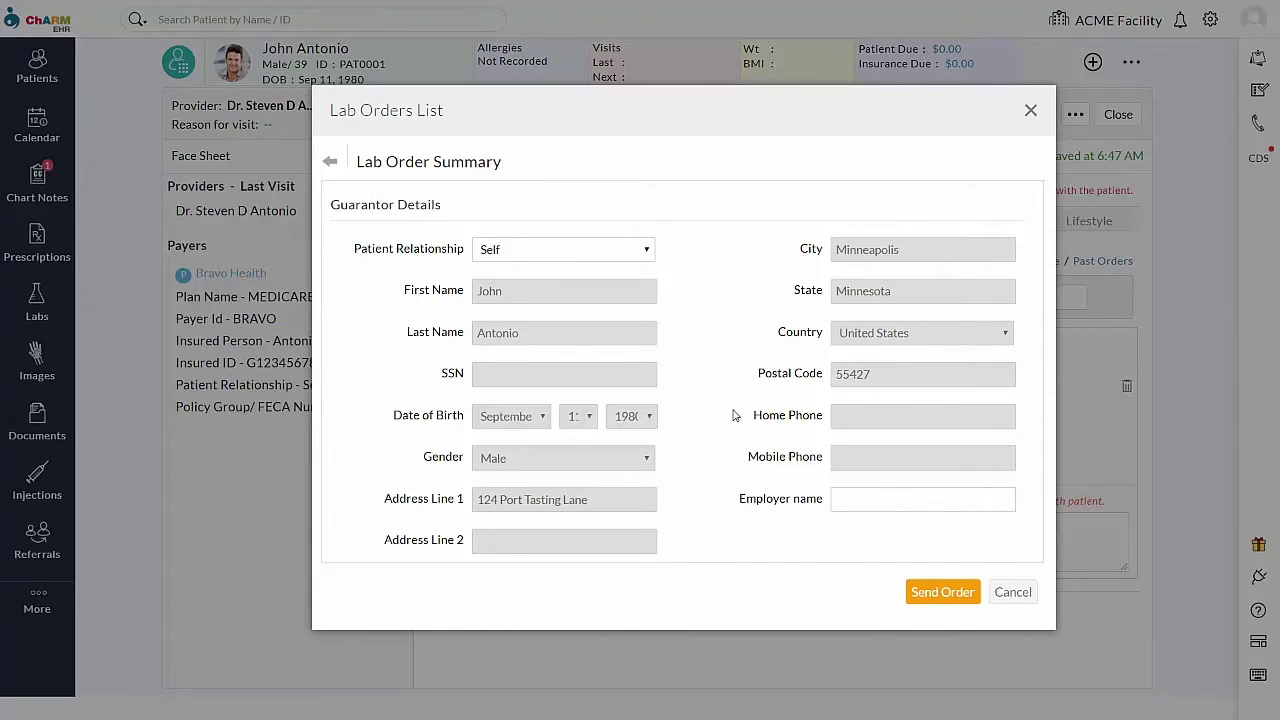
Step: Bill the order to Third Party with Bravo Health insurance and send it to ChARM Lab
{"action": "left_click", "coordinate": [1013, 592]}
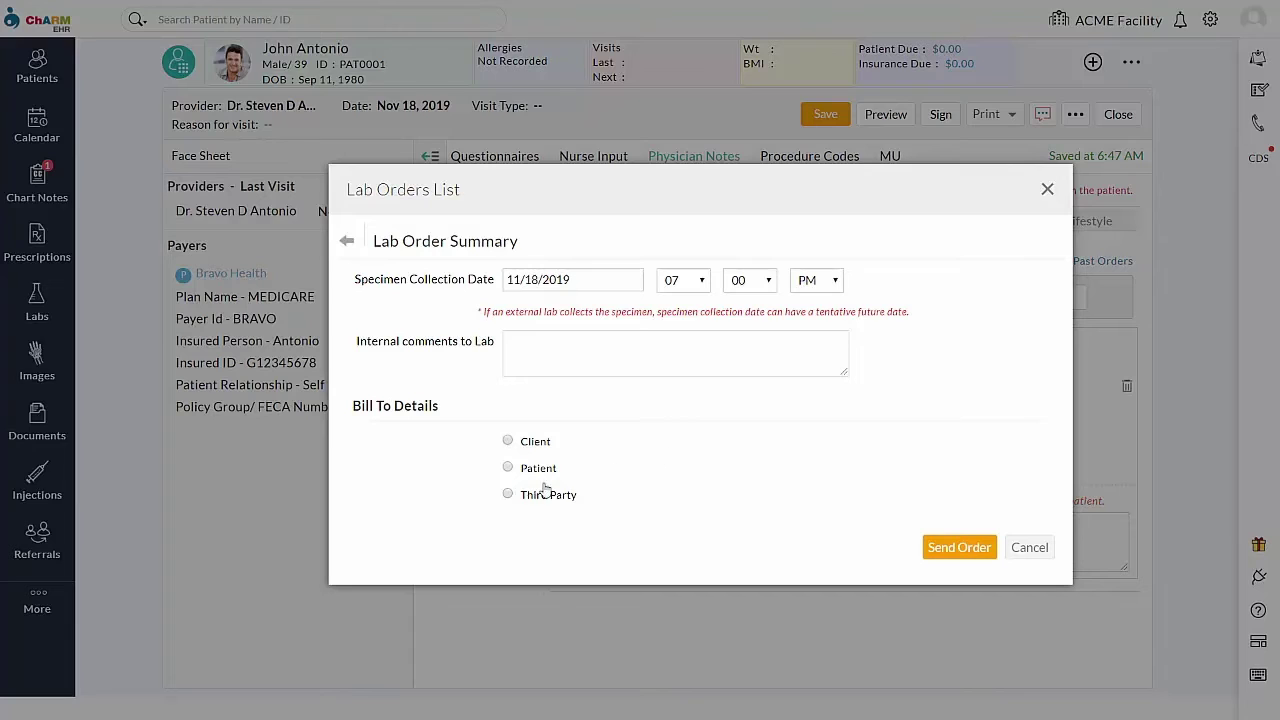
{"action": "left_click", "coordinate": [508, 495]}
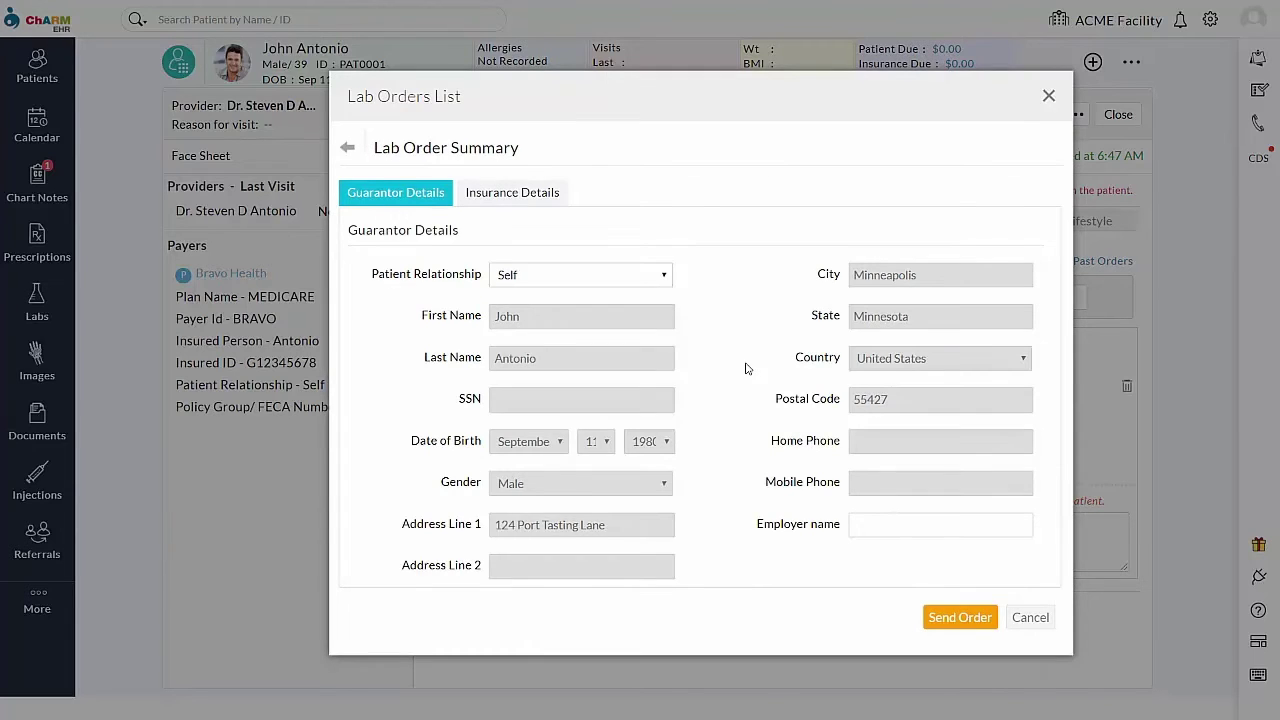
{"action": "left_click", "coordinate": [536, 196]}
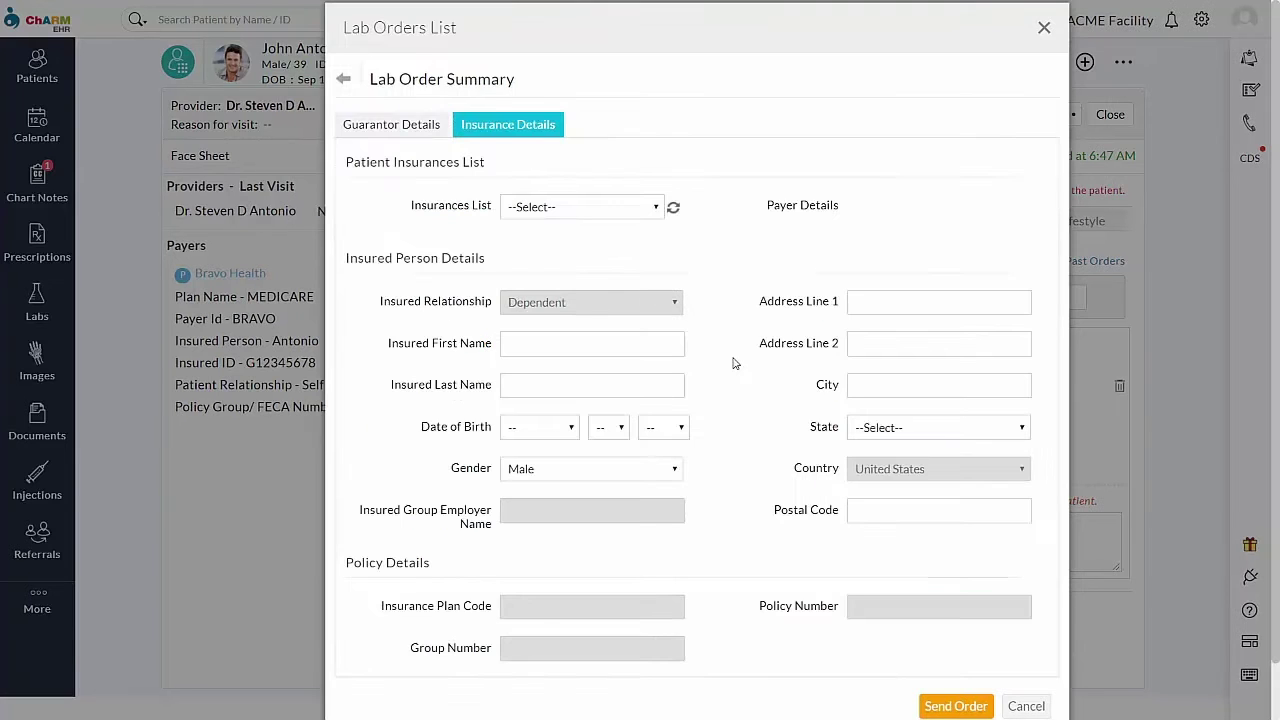
{"action": "left_click", "coordinate": [650, 212]}
{"action": "left_click", "coordinate": [638, 243]}
{"action": "scroll", "coordinate": [723, 297], "scroll_direction": "down", "scroll_amount": 2}
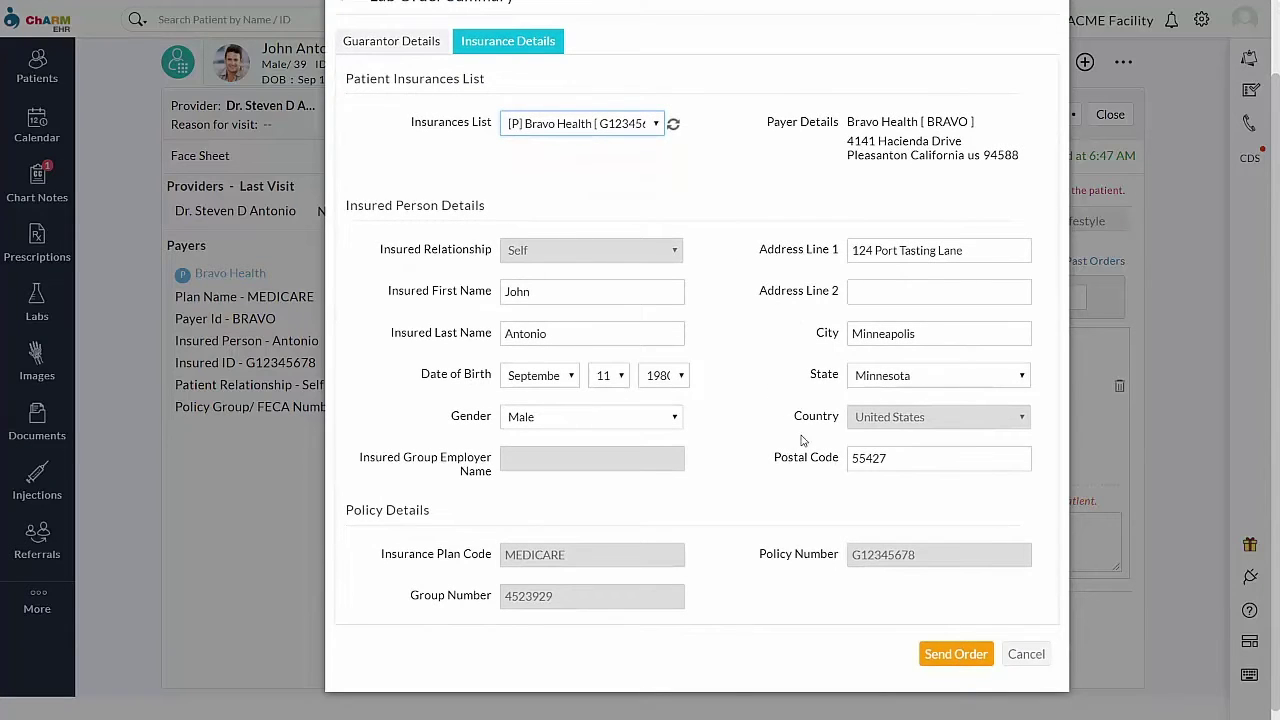
{"action": "left_click", "coordinate": [958, 655]}
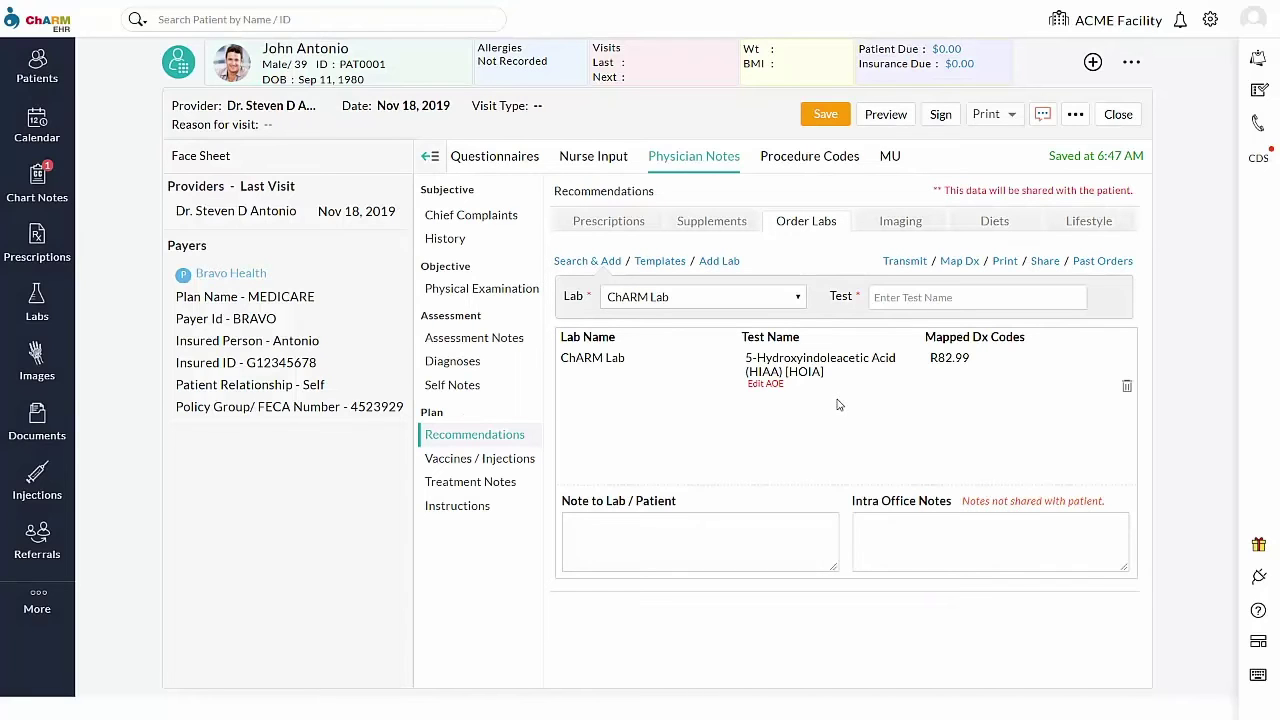
Step: Print the HIAA lab requisition form and 2 specimen labels
{"action": "left_click", "coordinate": [895, 262]}
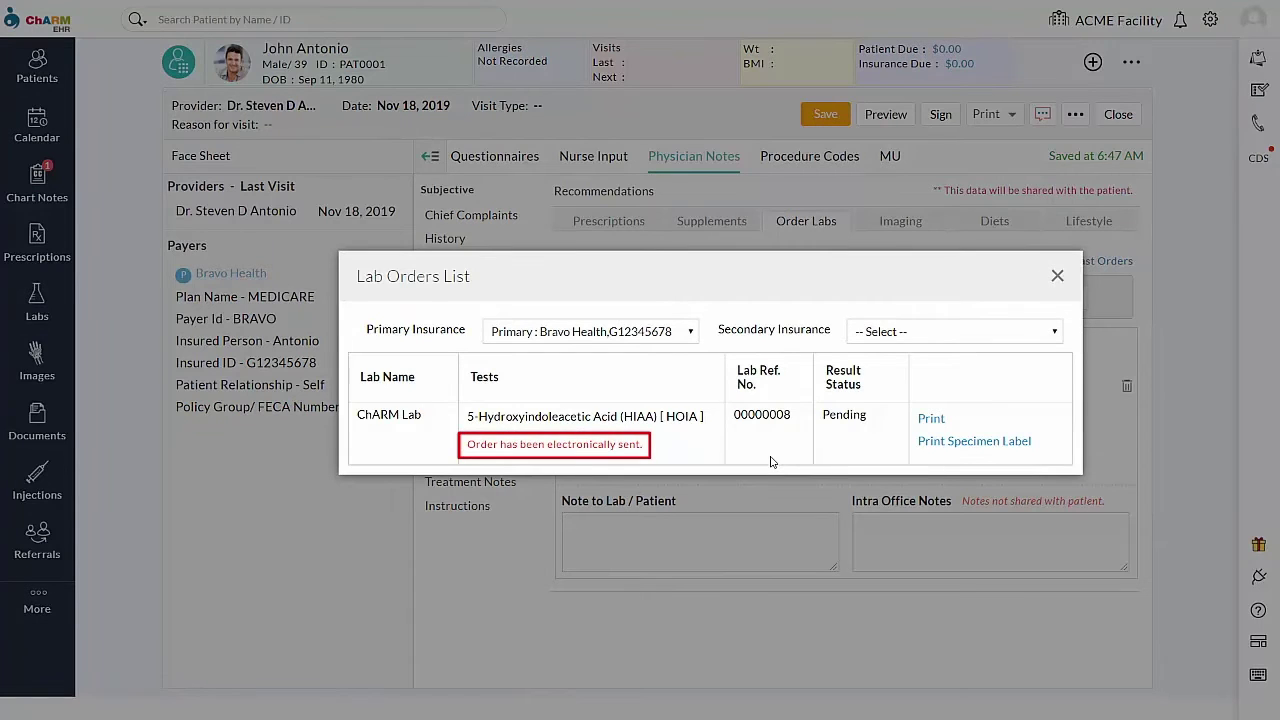
{"action": "left_click", "coordinate": [928, 419]}
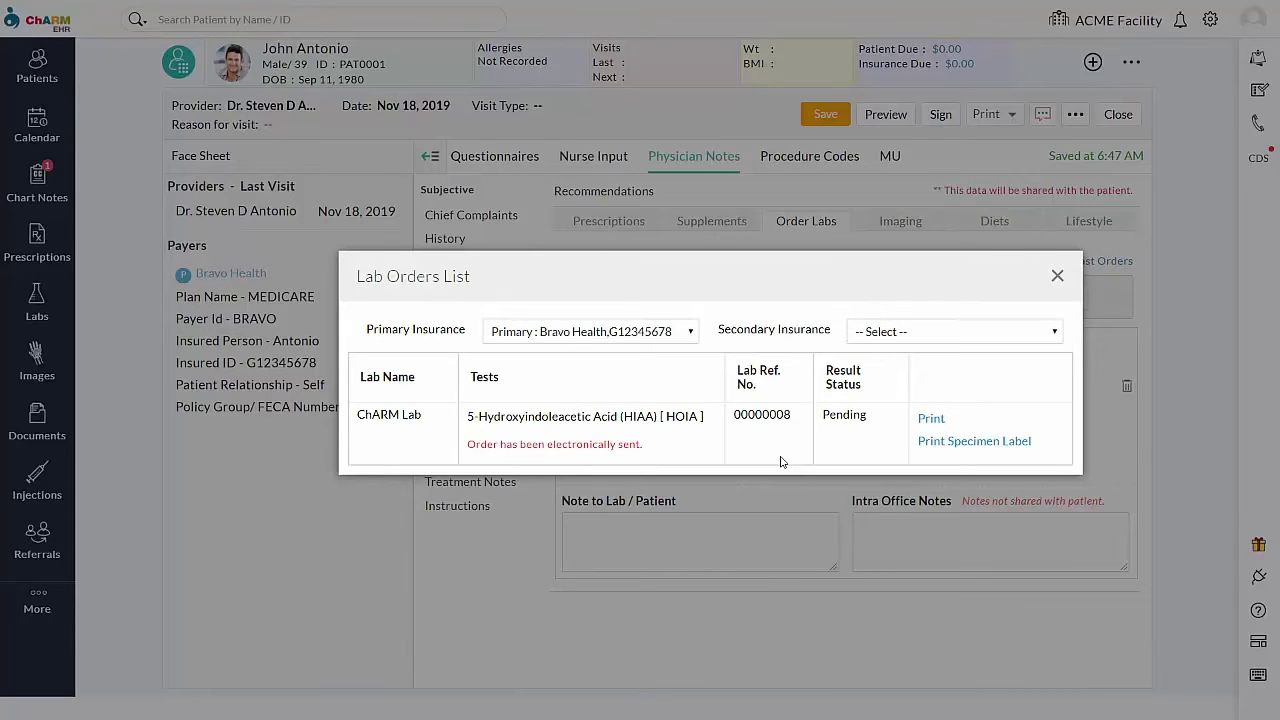
{"action": "left_click", "coordinate": [953, 443]}
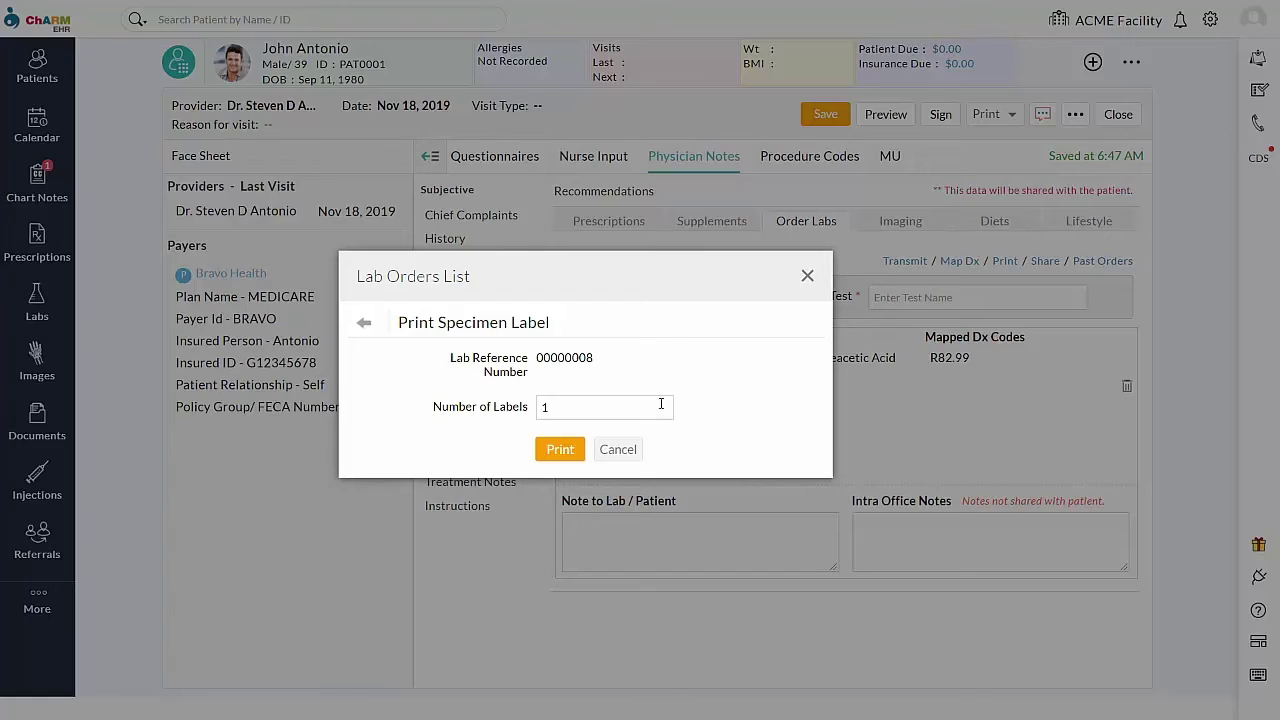
{"action": "left_click", "coordinate": [607, 409]}
{"action": "key", "text": "BackSpace"}
{"action": "type", "text": "2"}
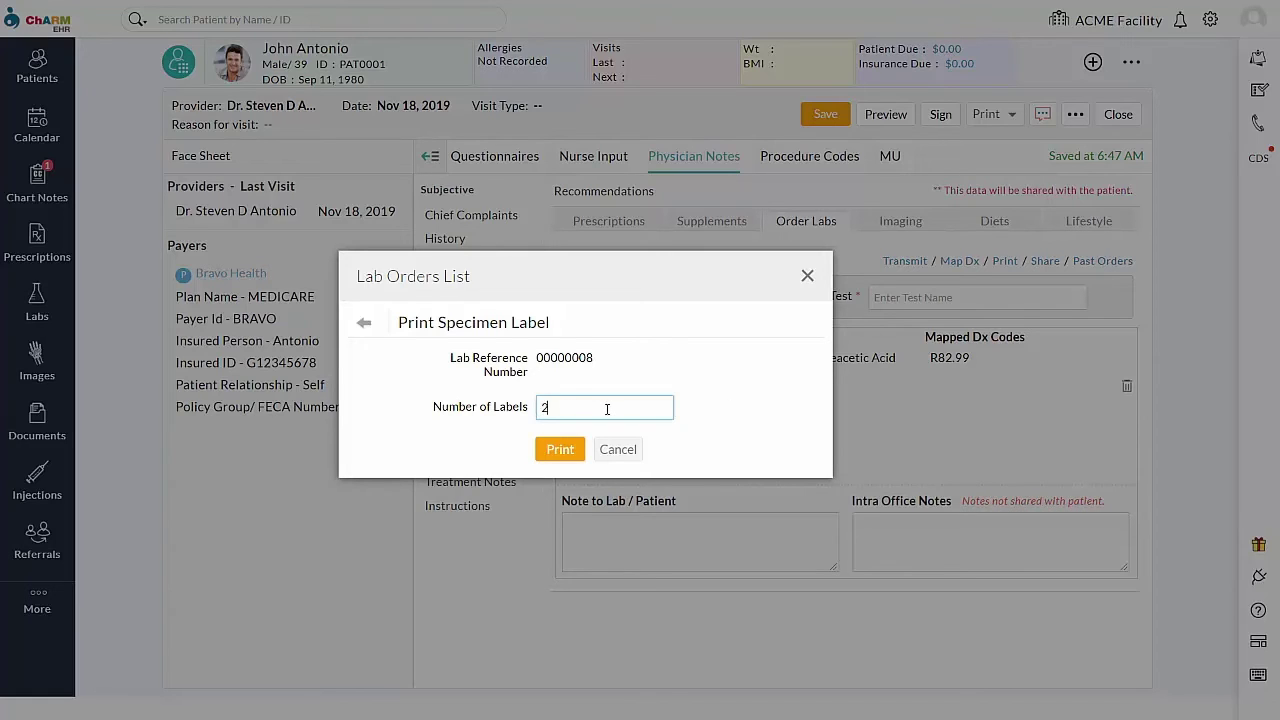
{"action": "left_click", "coordinate": [560, 450]}
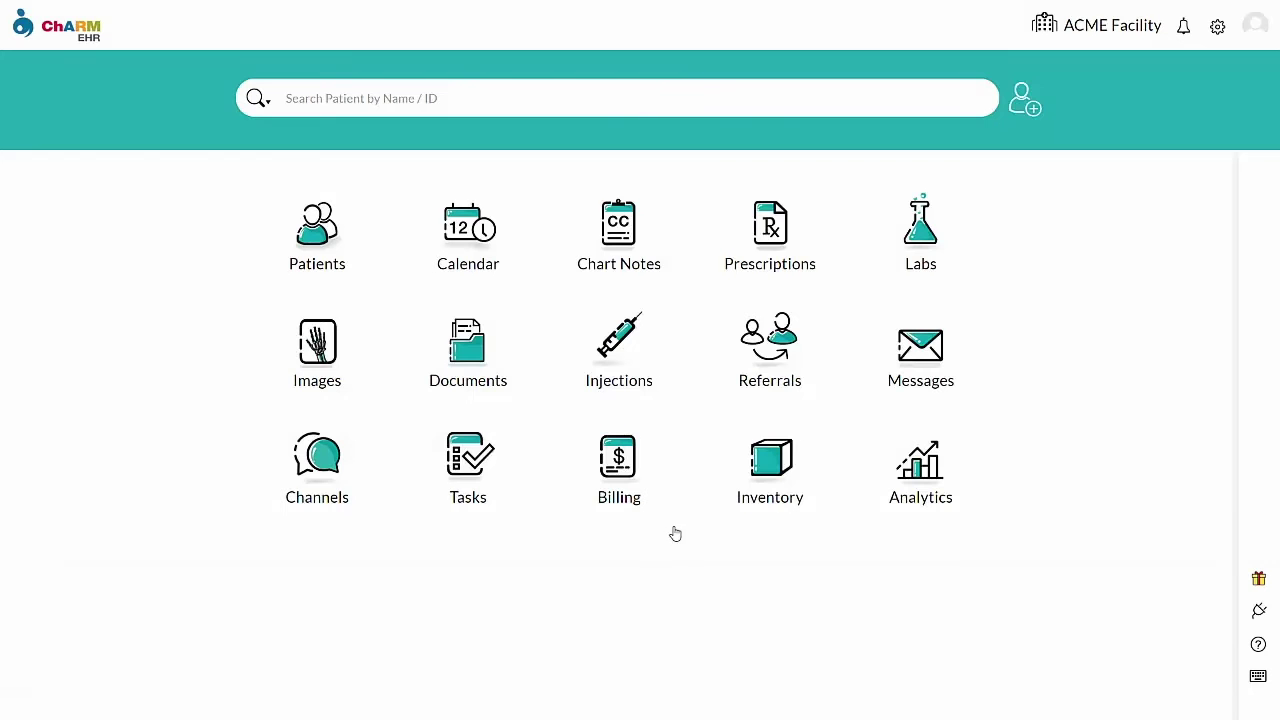
Step: Start a new lab order from Labs > Lab Orders for the patient
{"action": "left_click", "coordinate": [914, 236]}
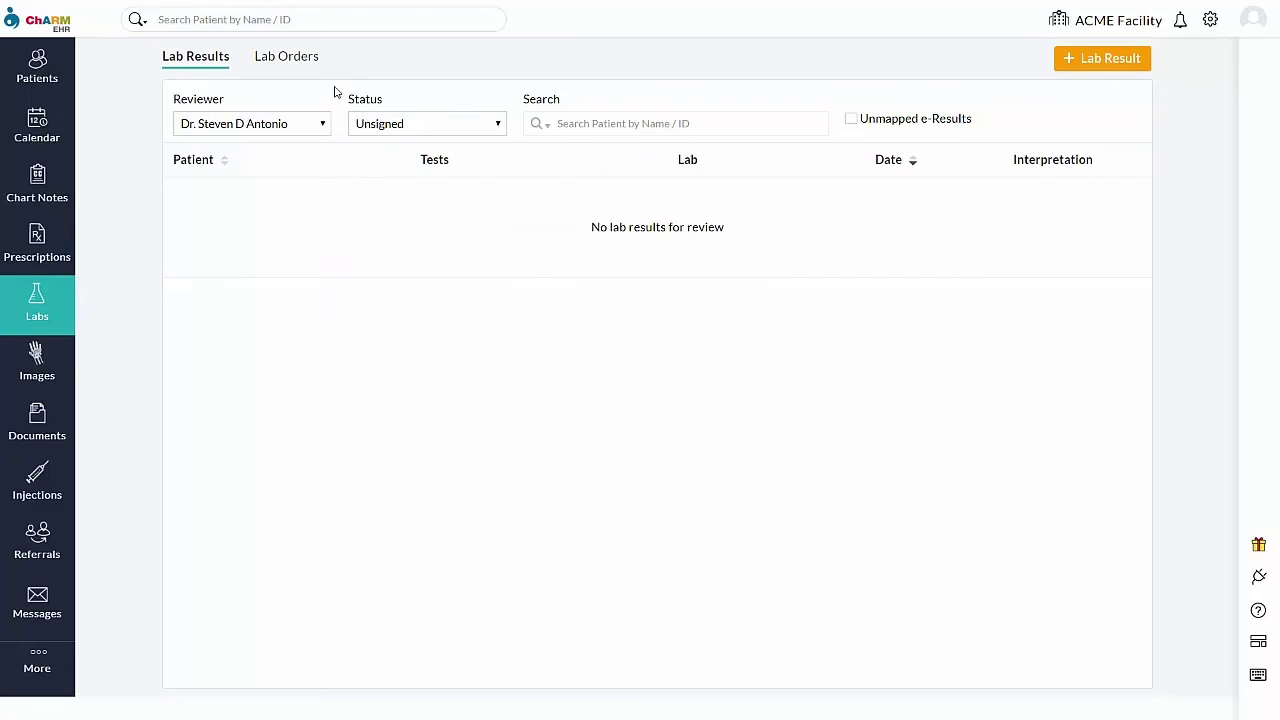
{"action": "left_click", "coordinate": [307, 60]}
{"action": "left_click", "coordinate": [1126, 58]}
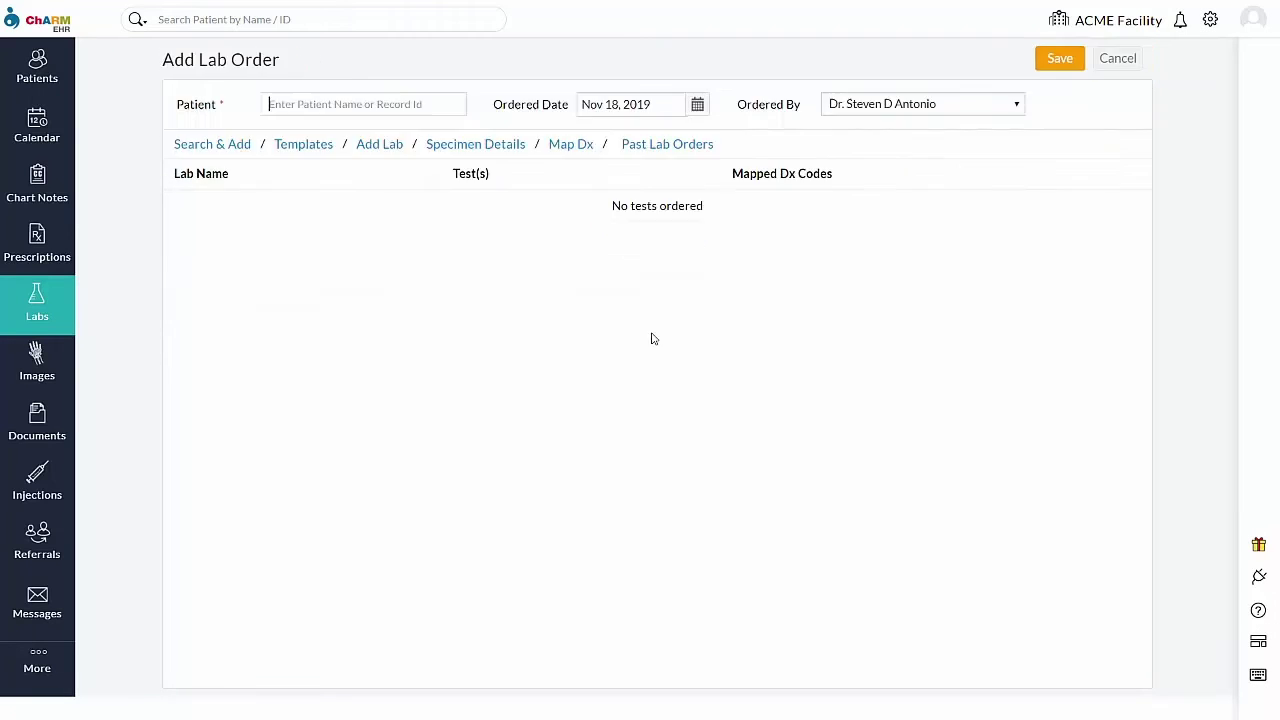
{"action": "type", "text": "John An"}
{"action": "left_click", "coordinate": [374, 128]}
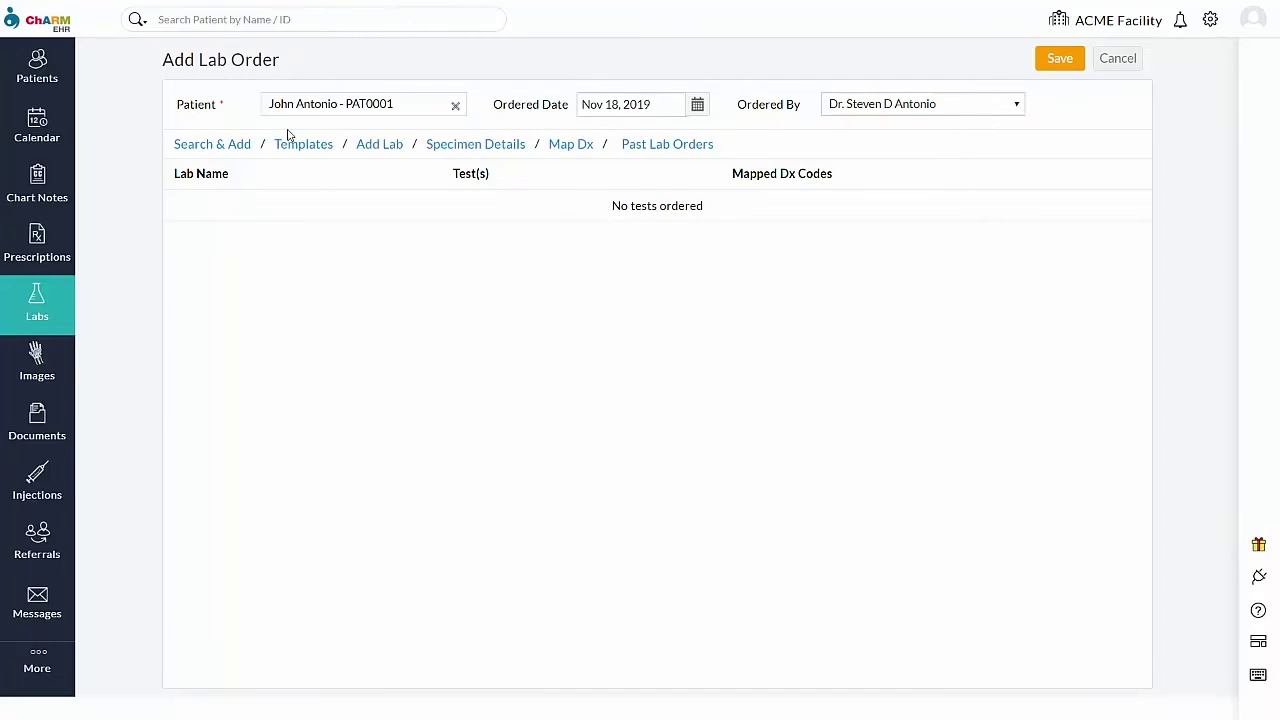
Step: Add the HIAA test with 10 ML urine volume and 24 Hour collection duration
{"action": "left_click", "coordinate": [214, 144]}
{"action": "left_click", "coordinate": [551, 183]}
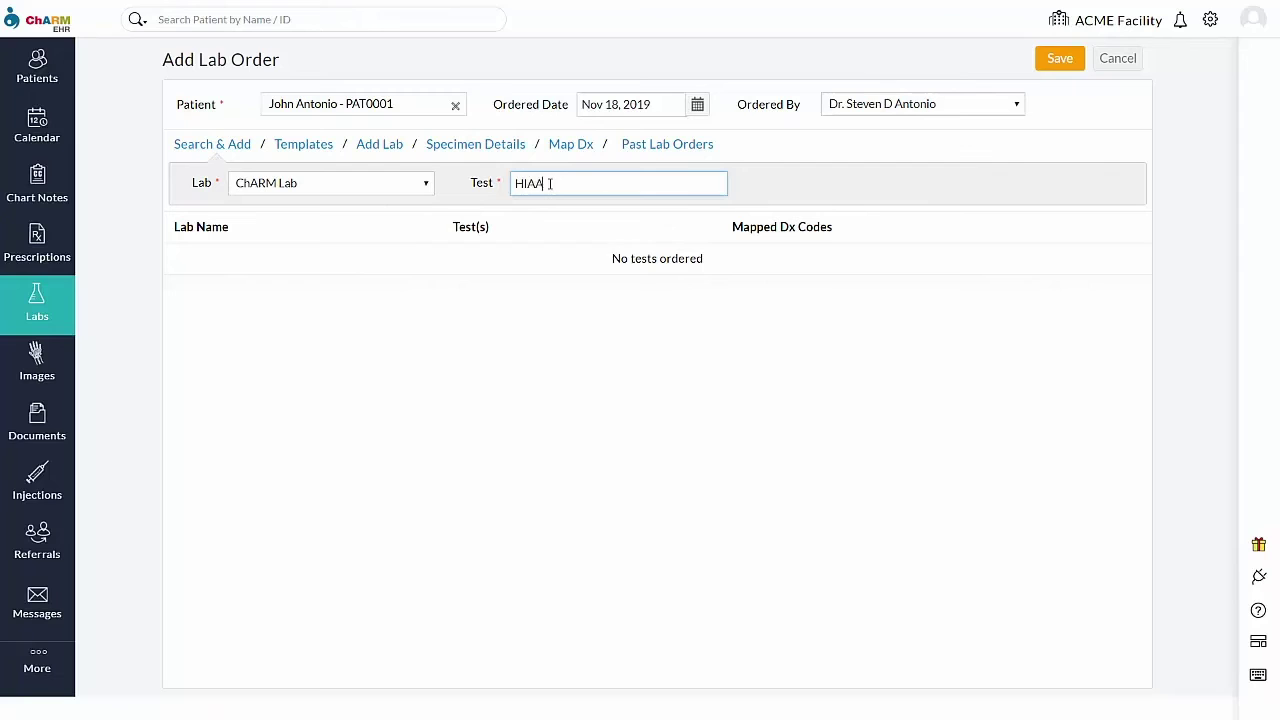
{"action": "type", "text": "HIAA"}
{"action": "left_click", "coordinate": [560, 207]}
{"action": "left_click", "coordinate": [863, 157]}
{"action": "type", "text": "10 ML"}
{"action": "left_click", "coordinate": [864, 194]}
{"action": "left_click", "coordinate": [855, 227]}
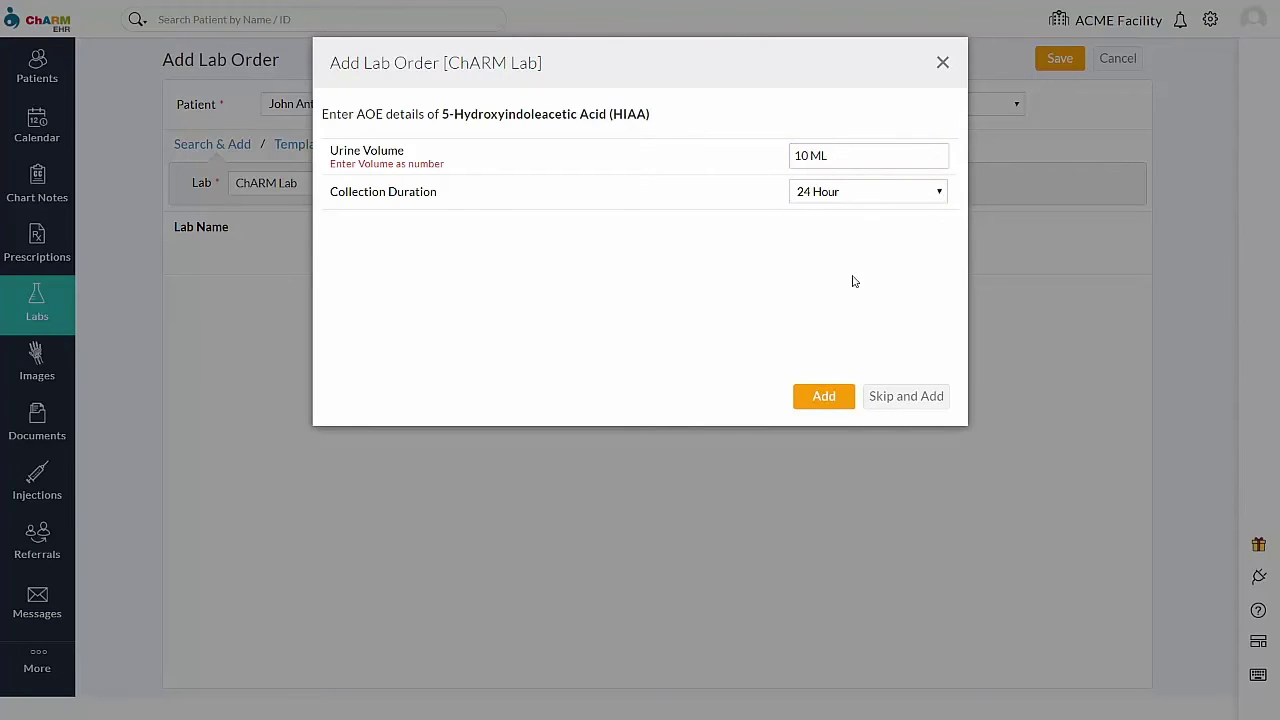
{"action": "left_click", "coordinate": [823, 397]}
Step: Map all diagnoses, R82.99, to the test and save the lab order
{"action": "left_click", "coordinate": [571, 144]}
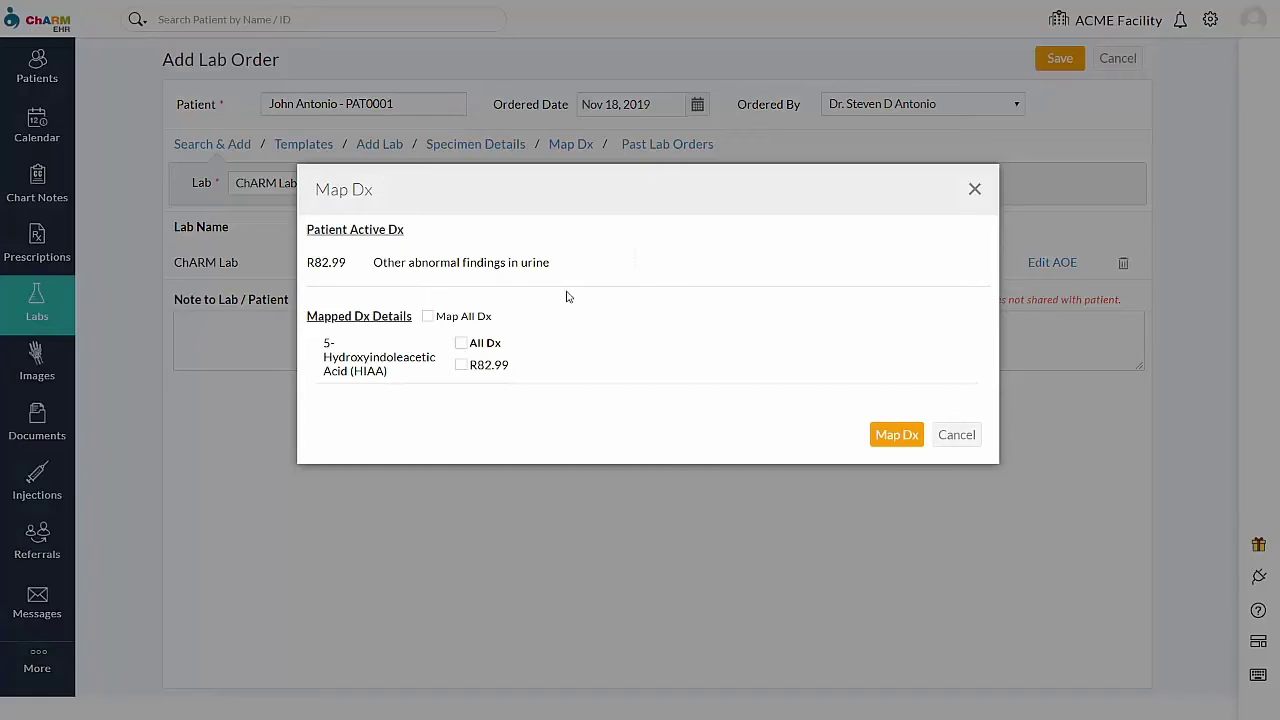
{"action": "left_click", "coordinate": [428, 316]}
{"action": "left_click", "coordinate": [889, 438]}
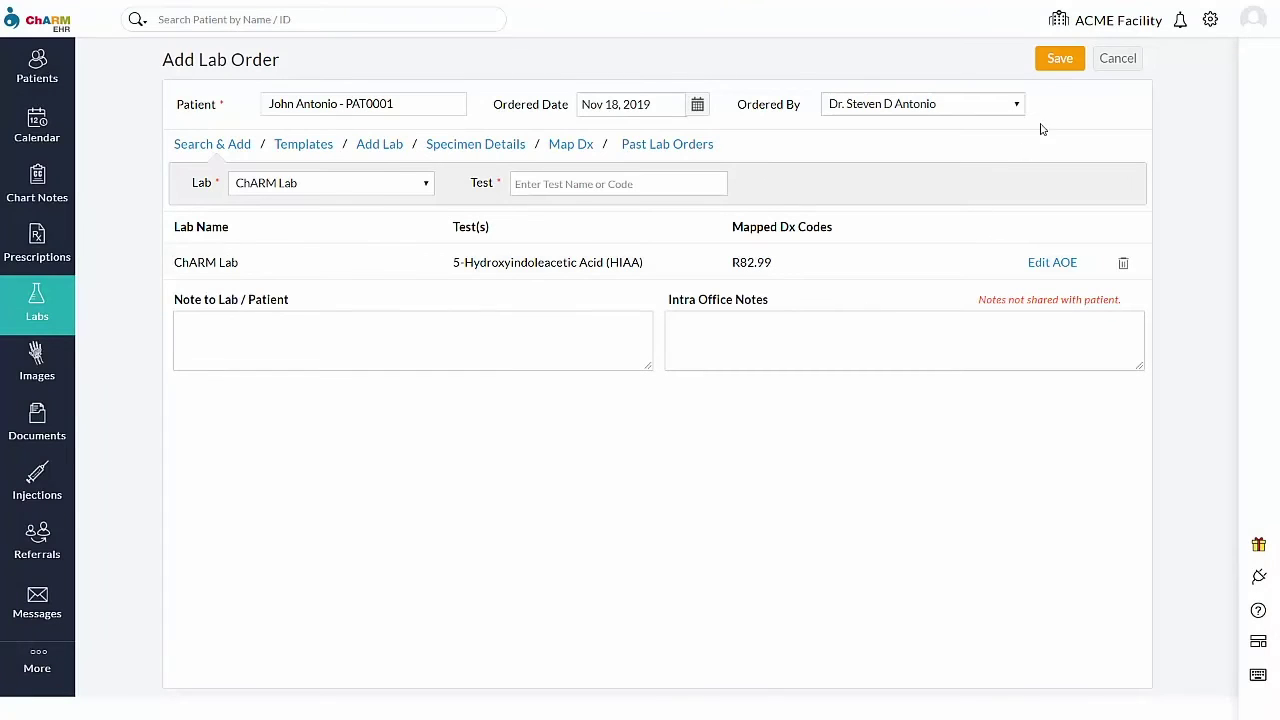
{"action": "left_click", "coordinate": [1064, 60]}
Step: Begin the electronic send with specimen collection on 11/18/2019 at 07:00 PM
{"action": "left_click", "coordinate": [1130, 221]}
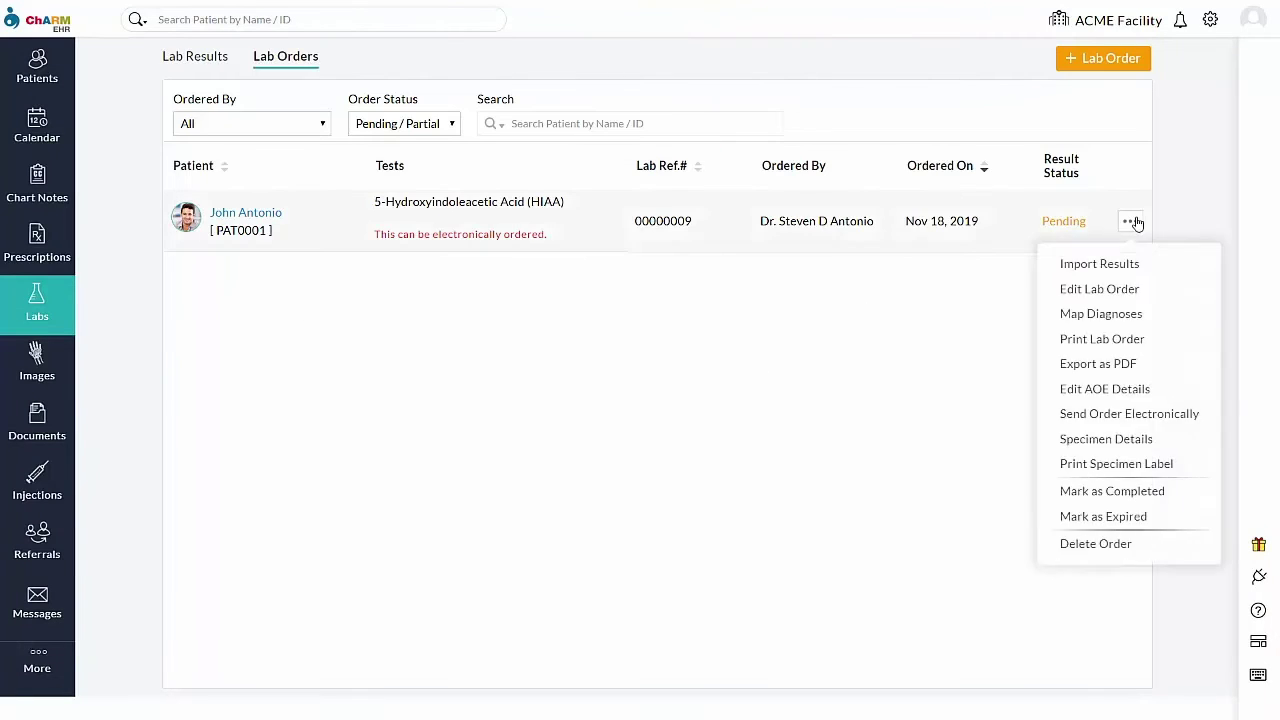
{"action": "left_click", "coordinate": [1090, 414]}
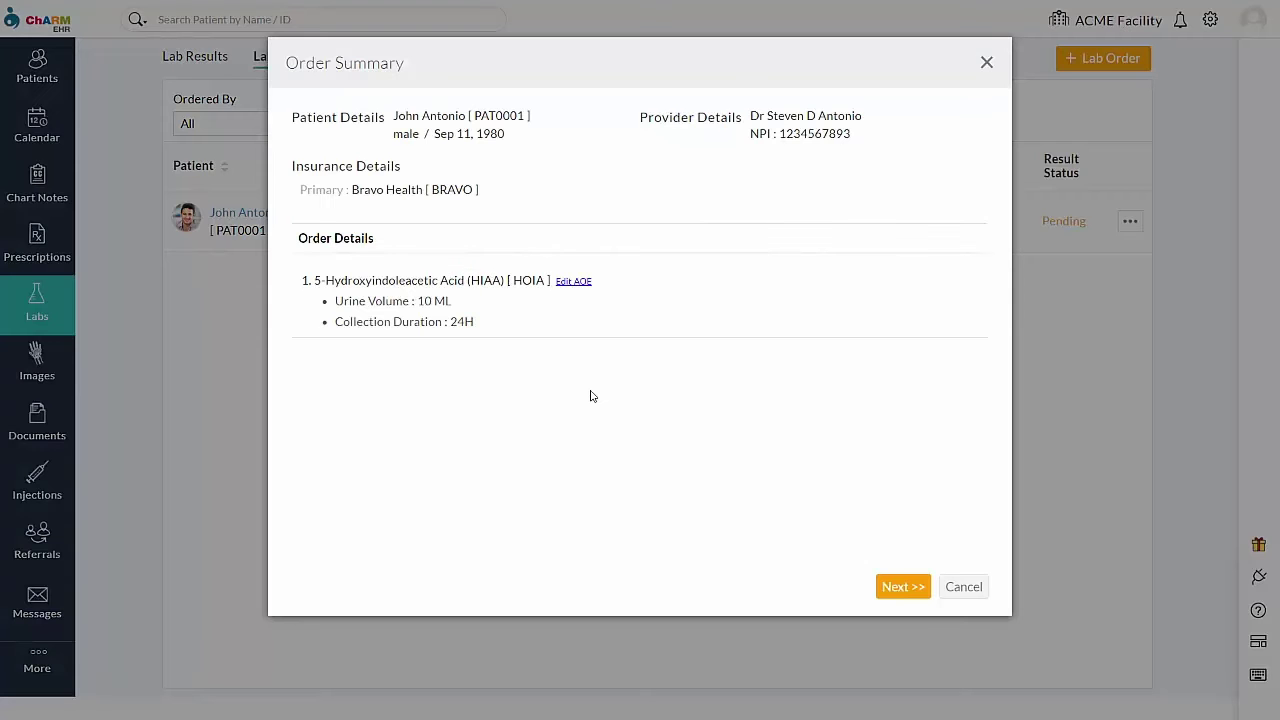
{"action": "left_click", "coordinate": [903, 586]}
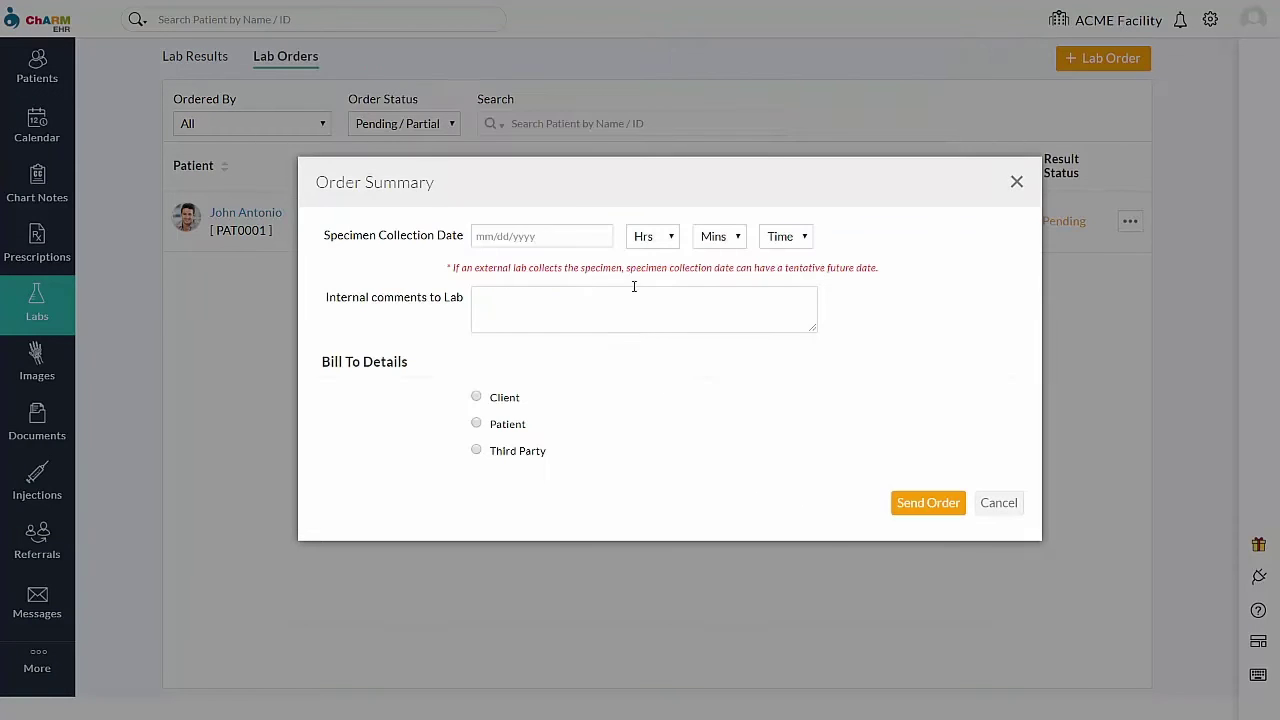
{"action": "left_click", "coordinate": [536, 236]}
{"action": "left_click", "coordinate": [520, 366]}
{"action": "left_click", "coordinate": [652, 250]}
{"action": "left_click", "coordinate": [635, 372]}
{"action": "left_click", "coordinate": [709, 245]}
{"action": "left_click", "coordinate": [703, 278]}
{"action": "left_click", "coordinate": [779, 245]}
{"action": "left_click", "coordinate": [770, 294]}
Step: Bill the order to Third Party with Bravo Health insurance and send it
{"action": "left_click", "coordinate": [471, 457]}
{"action": "left_click", "coordinate": [528, 143]}
{"action": "left_click", "coordinate": [620, 172]}
{"action": "left_click", "coordinate": [600, 200]}
{"action": "left_click", "coordinate": [935, 697]}
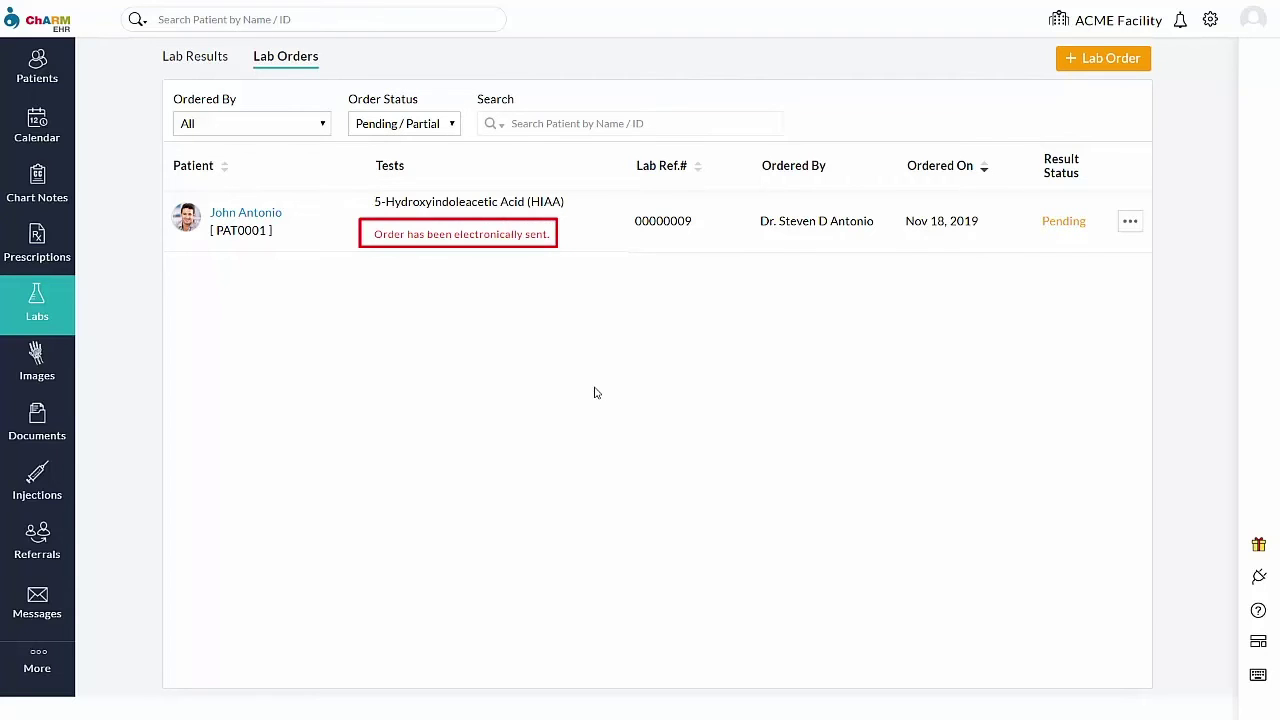
Step: Print the lab requisition form for the sent HIAA order
{"action": "left_click", "coordinate": [1129, 221]}
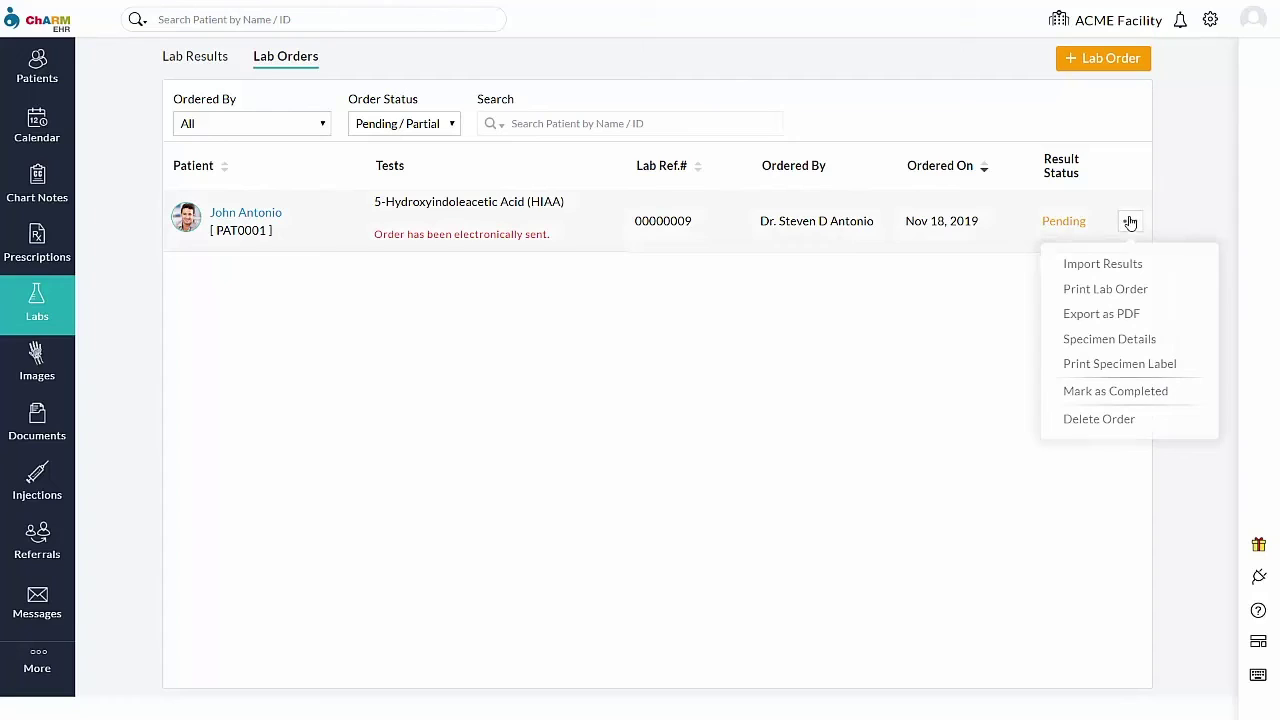
{"action": "left_click", "coordinate": [1106, 289]}
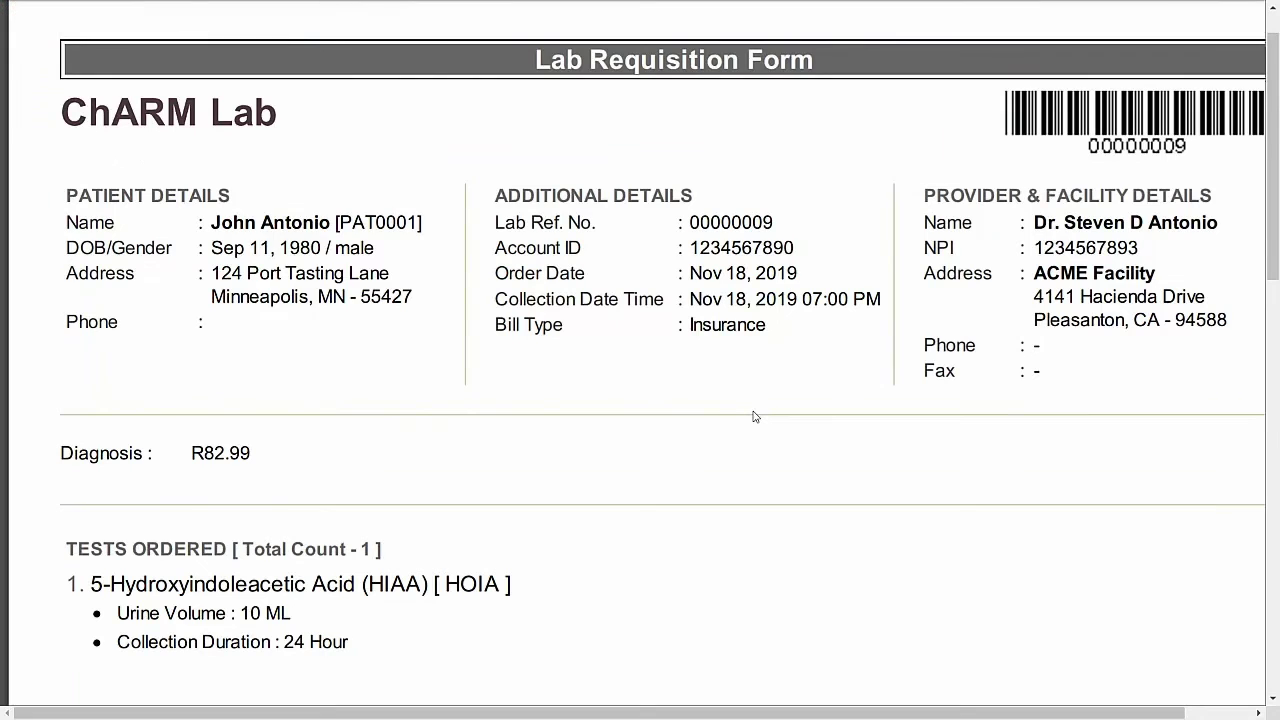
{"action": "scroll", "coordinate": [755, 416], "scroll_direction": "down", "scroll_amount": 10}
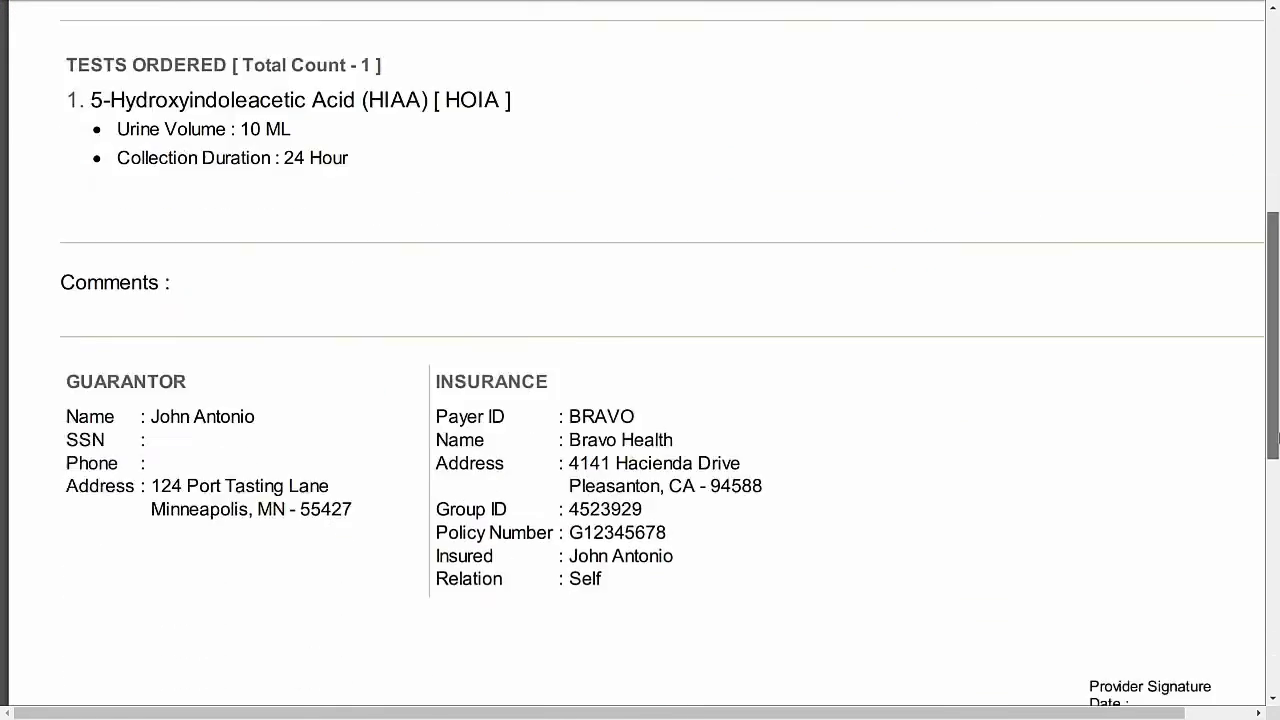
{"action": "scroll", "coordinate": [1277, 590], "scroll_direction": "down", "scroll_amount": 3}
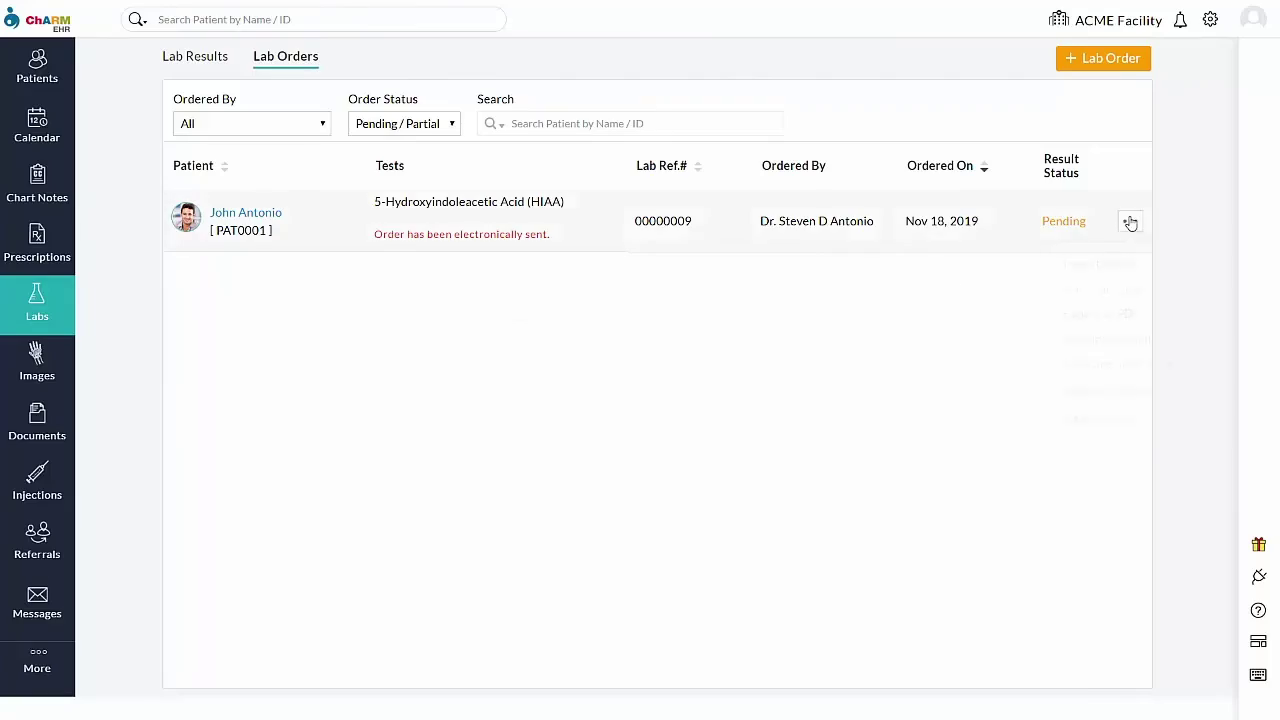
Step: Print 2 specimen labels for the HIAA order
{"action": "left_click", "coordinate": [1130, 222]}
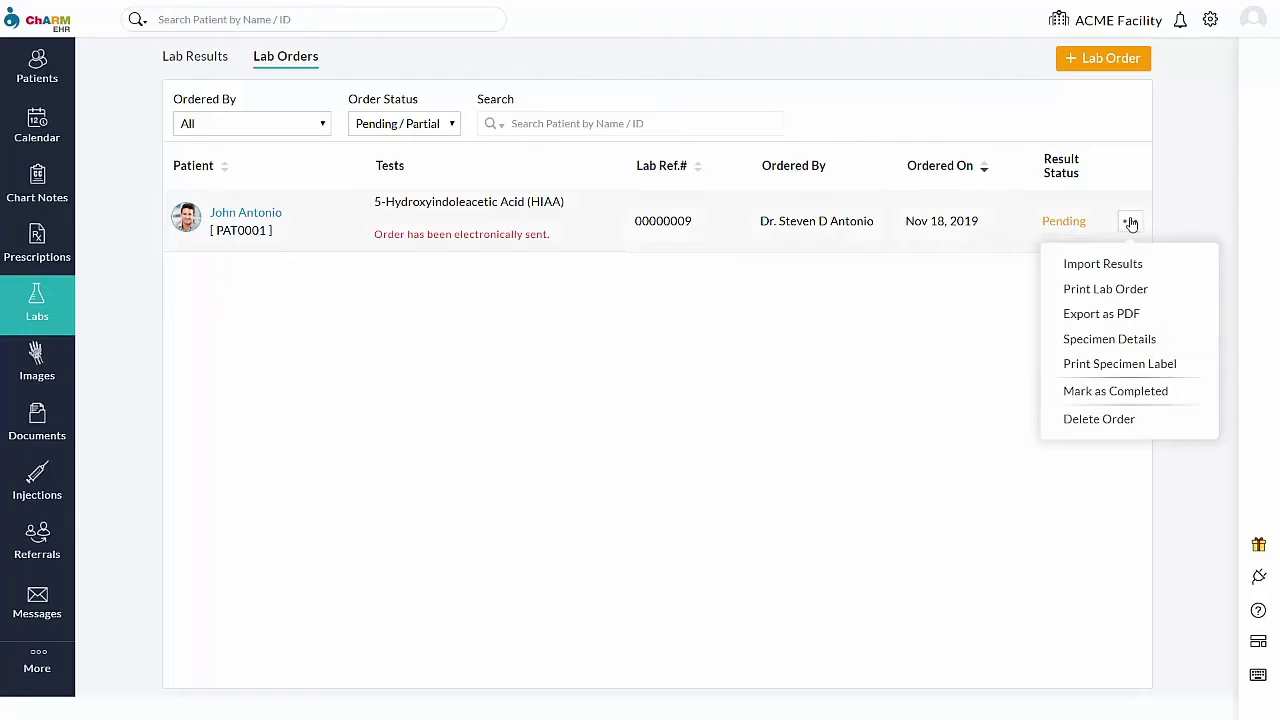
{"action": "left_click", "coordinate": [1110, 364]}
{"action": "left_click", "coordinate": [695, 334]}
{"action": "type", "text": "2"}
{"action": "left_click", "coordinate": [697, 378]}
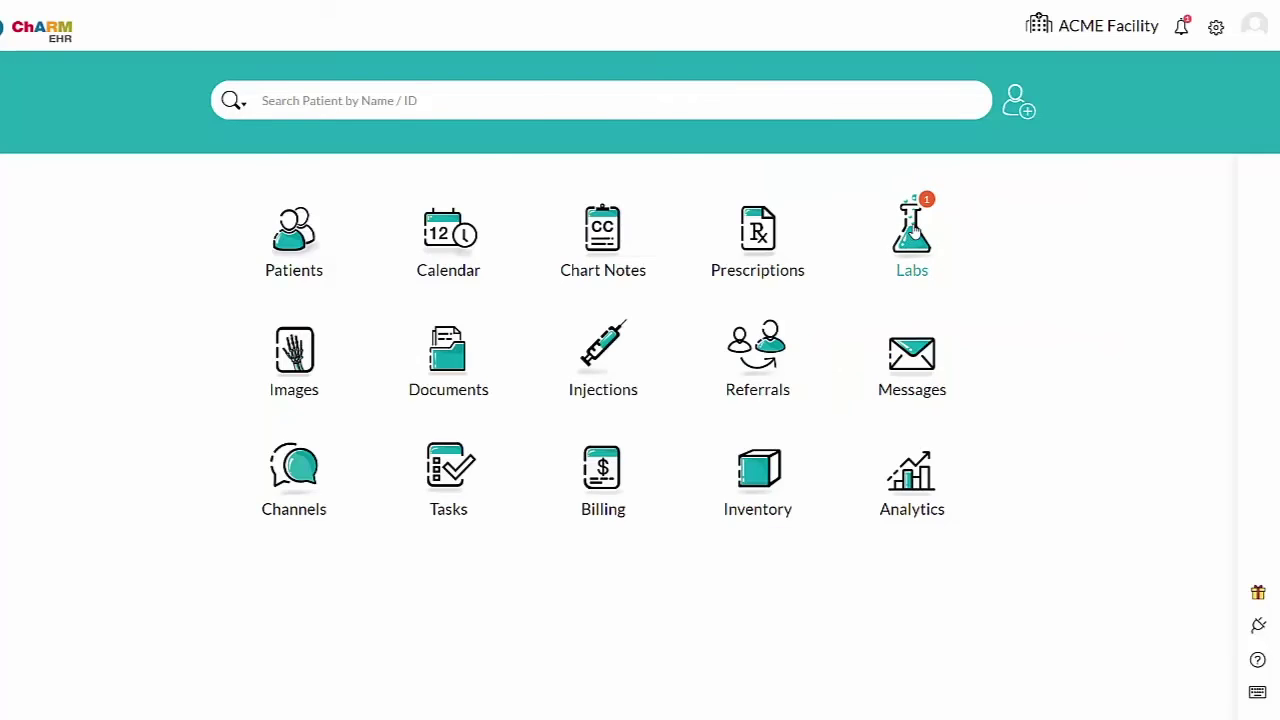
Step: From the Labs list, review the unsigned HIAA result showing the abnormal 7.0 value, then close the review
{"action": "left_click", "coordinate": [913, 230]}
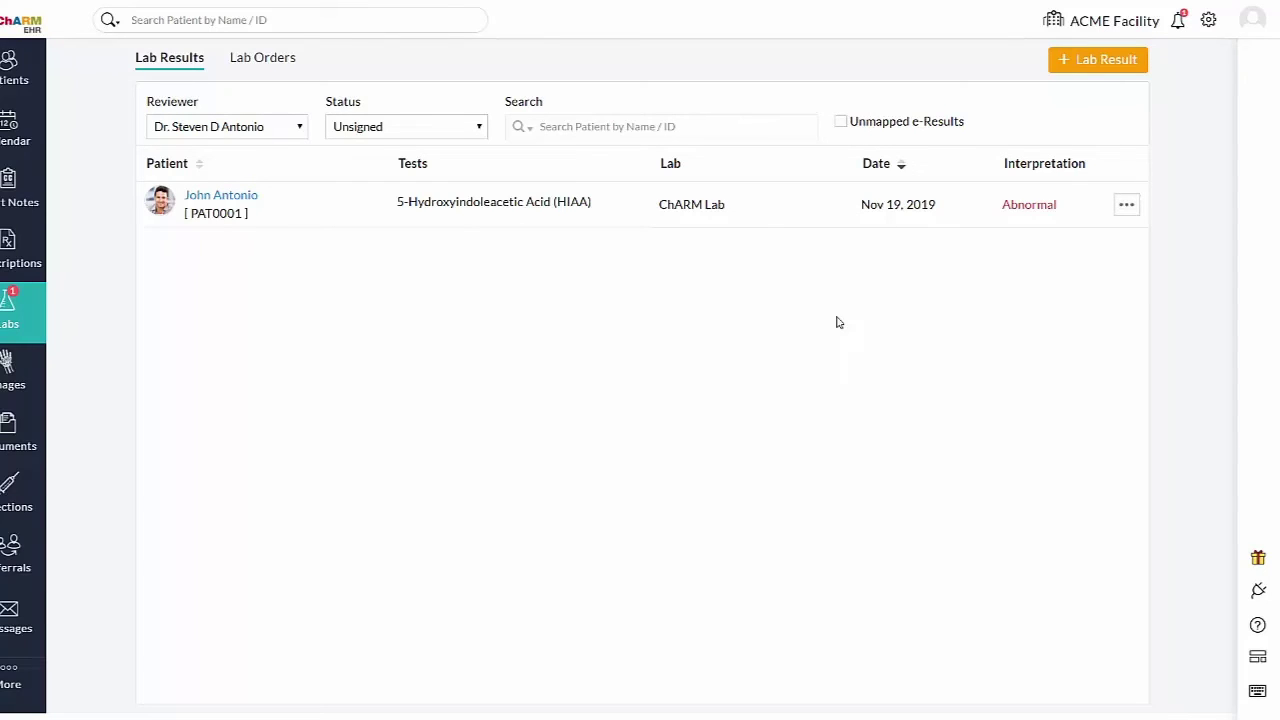
{"action": "left_click", "coordinate": [1127, 205]}
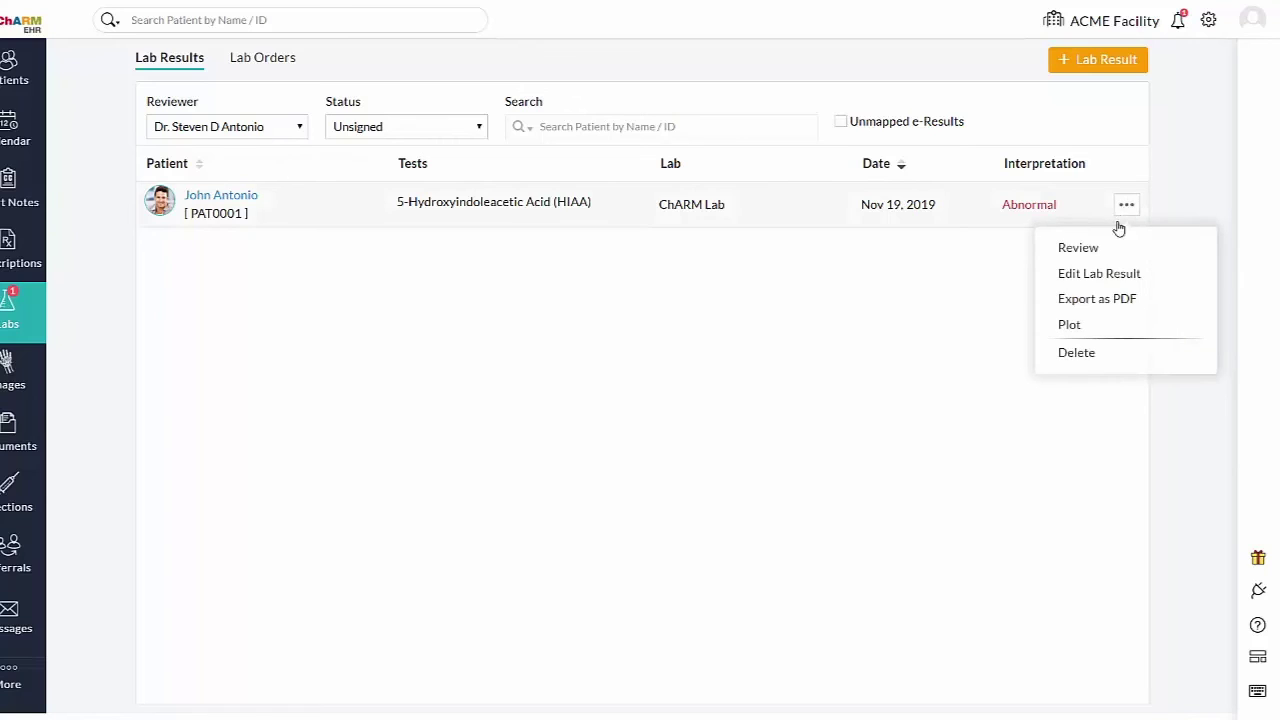
{"action": "left_click", "coordinate": [1094, 248]}
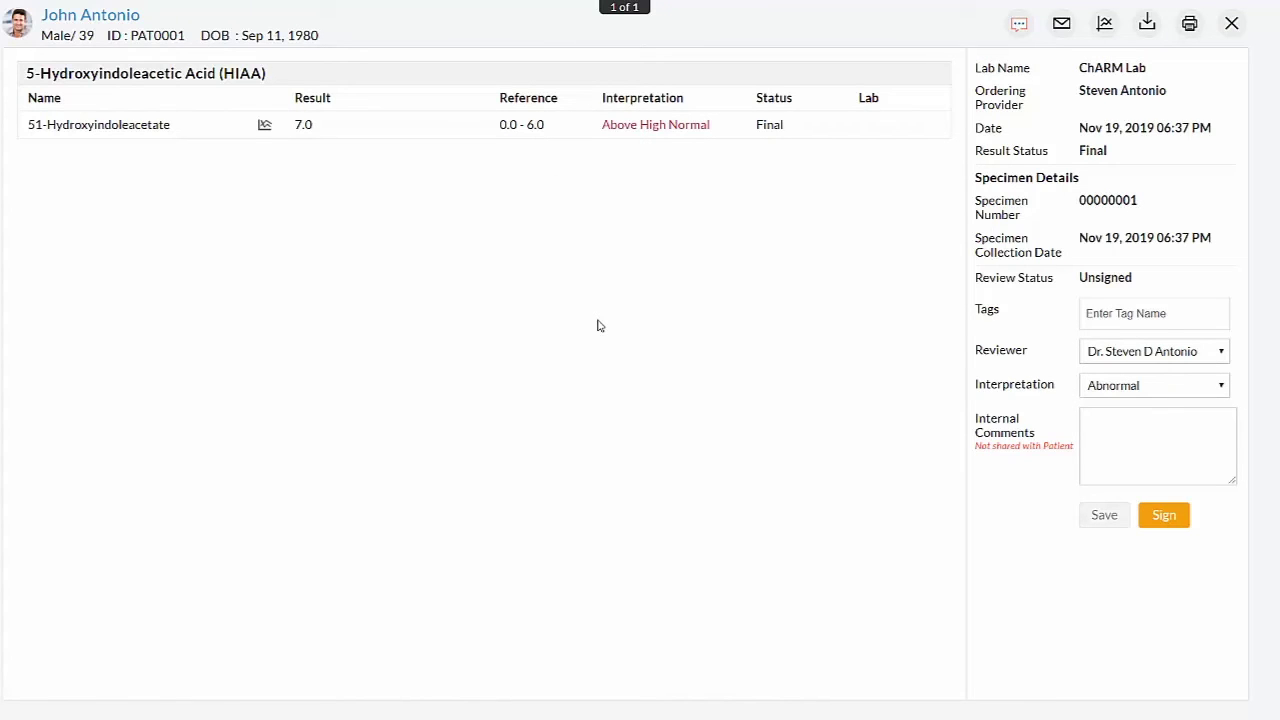
{"action": "left_click", "coordinate": [1230, 24]}
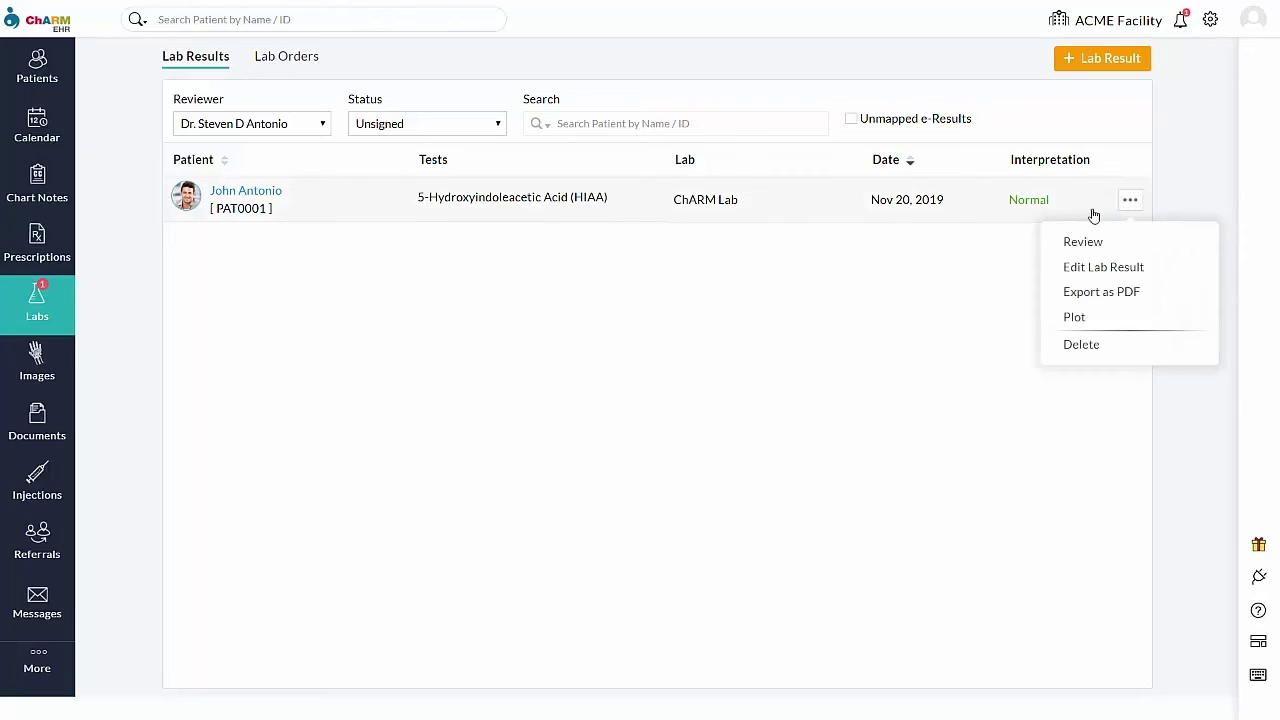
Step: Sign the corrected Nov 20 HIAA result and share it with the patient with the message 'Result is normal.'
{"action": "left_click", "coordinate": [1075, 250]}
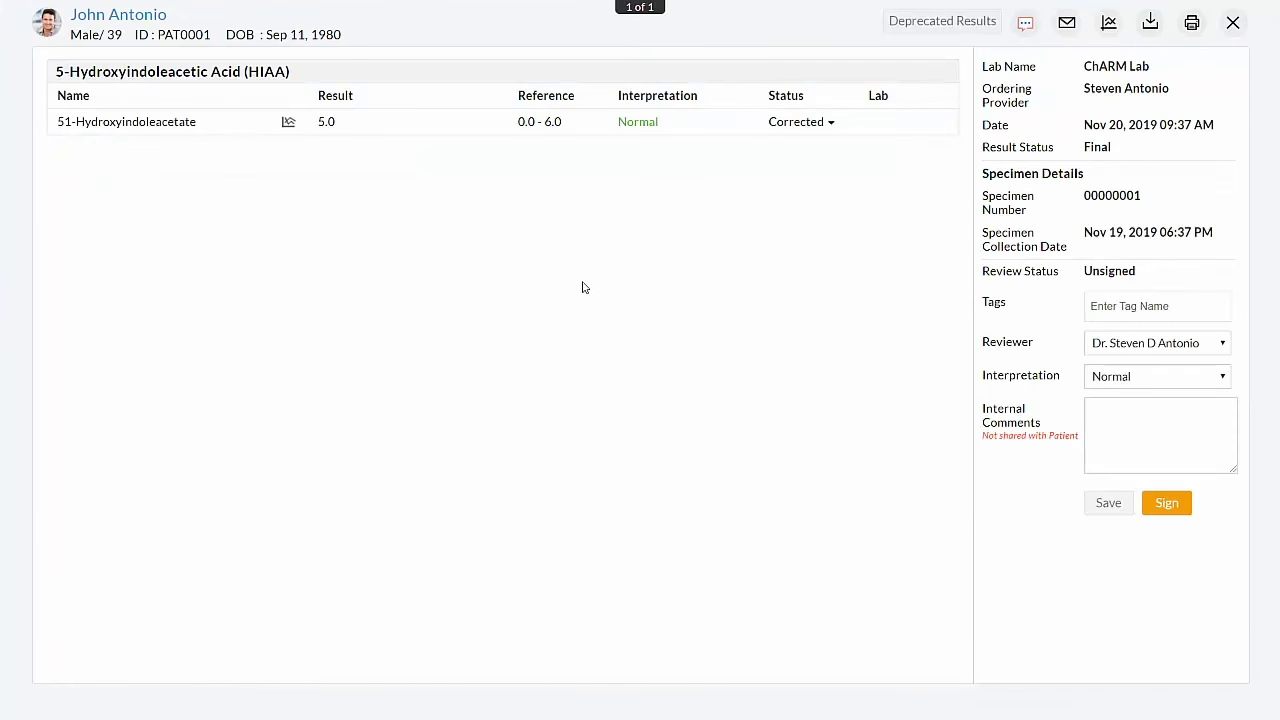
{"action": "left_click", "coordinate": [831, 124]}
{"action": "left_click", "coordinate": [1165, 505]}
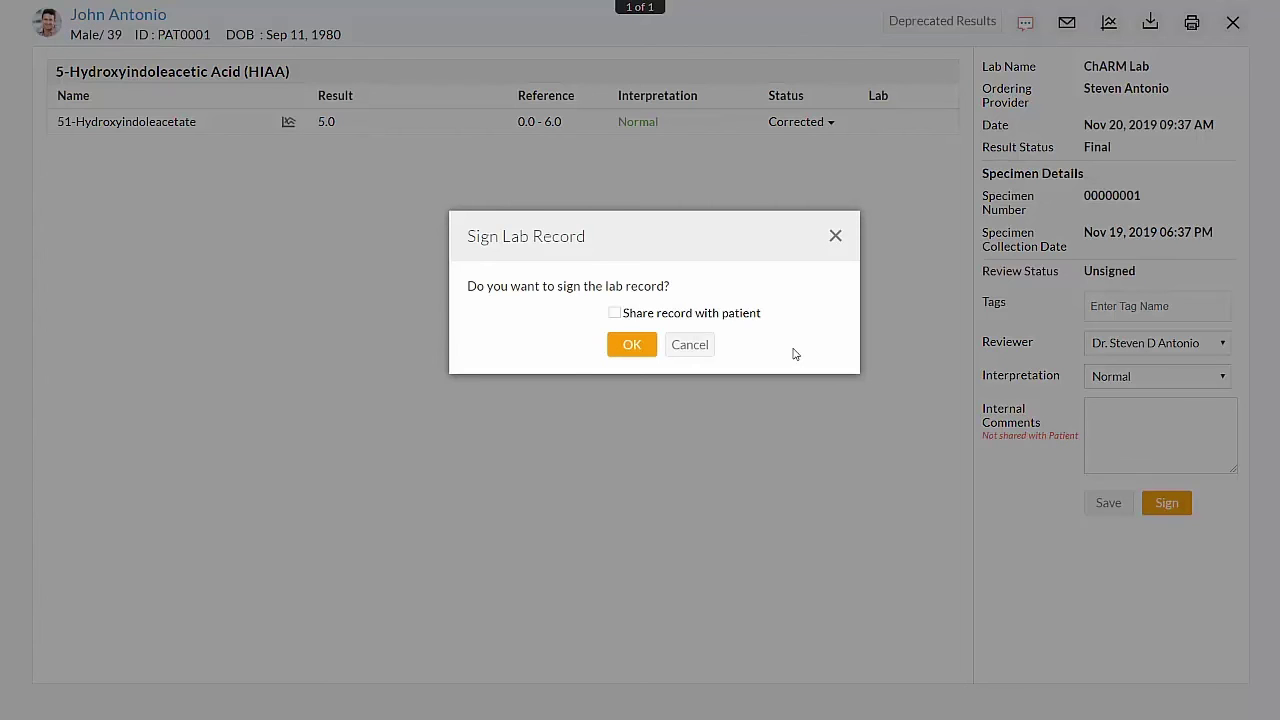
{"action": "left_click", "coordinate": [614, 313]}
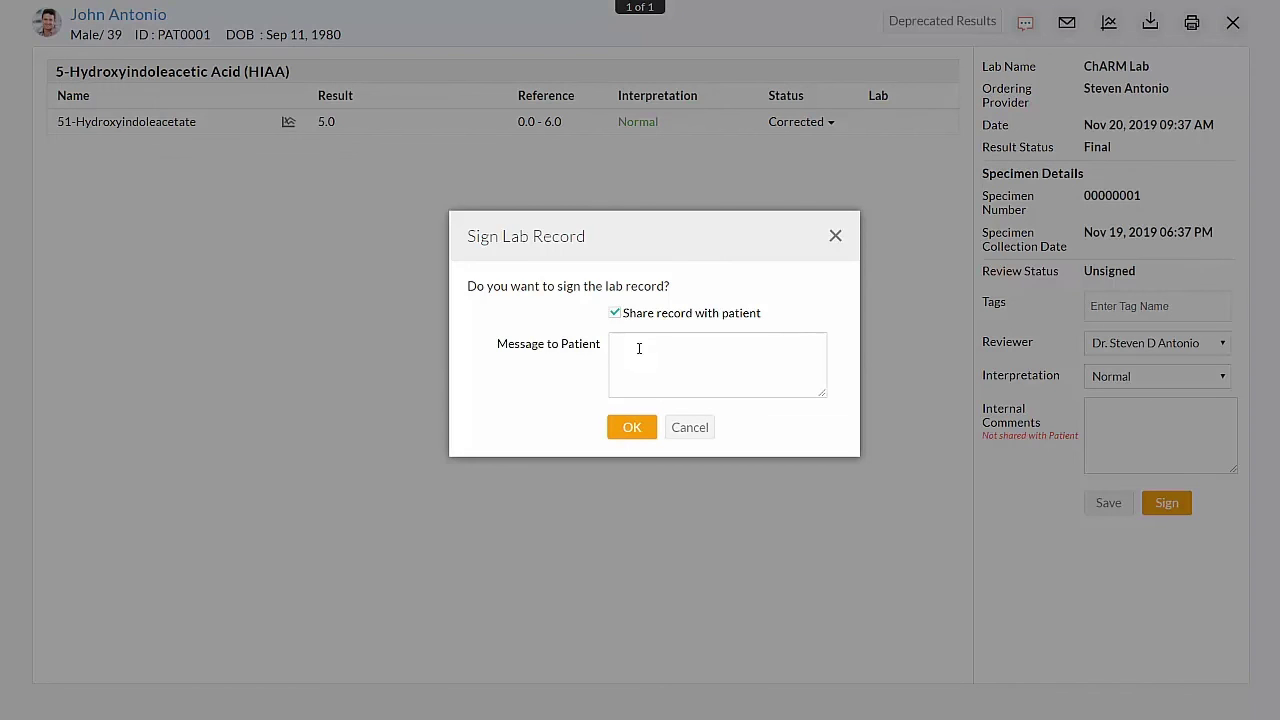
{"action": "left_click", "coordinate": [639, 348]}
{"action": "type", "text": "Result is normal."}
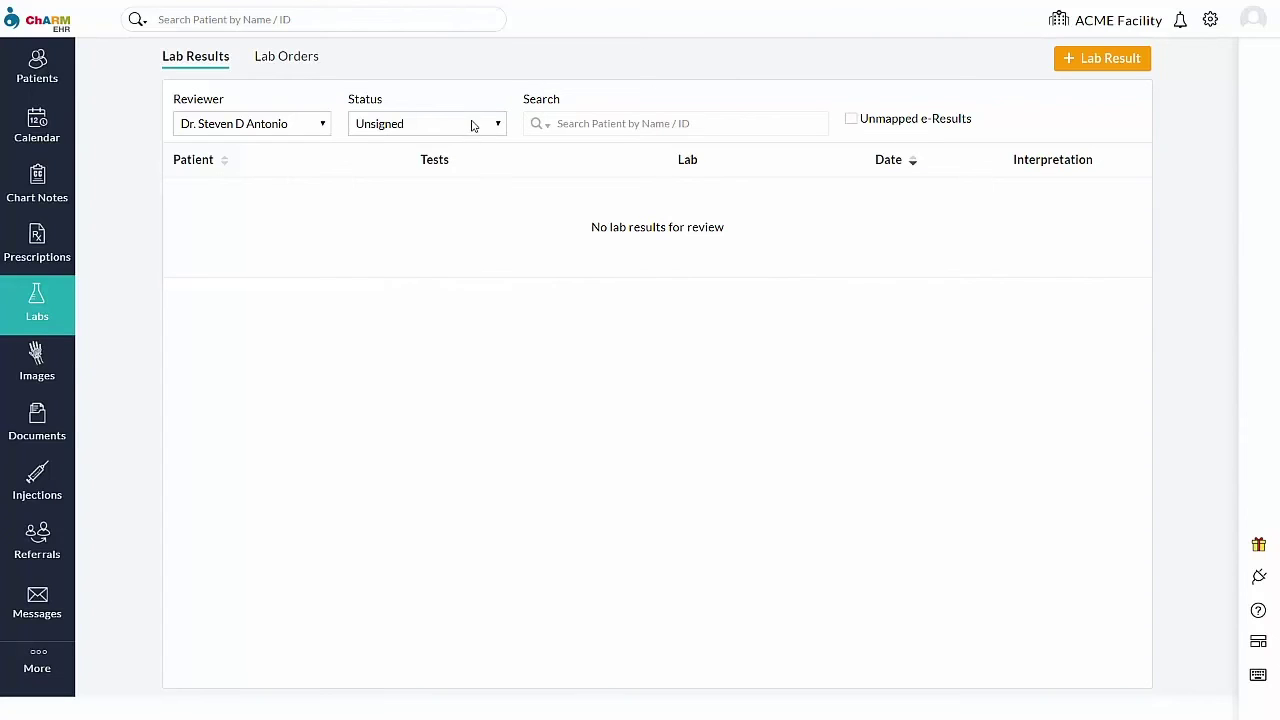
Step: Filter lab results to Signed and export the signed HIAA result as a PDF
{"action": "left_click", "coordinate": [476, 126]}
{"action": "left_click", "coordinate": [450, 162]}
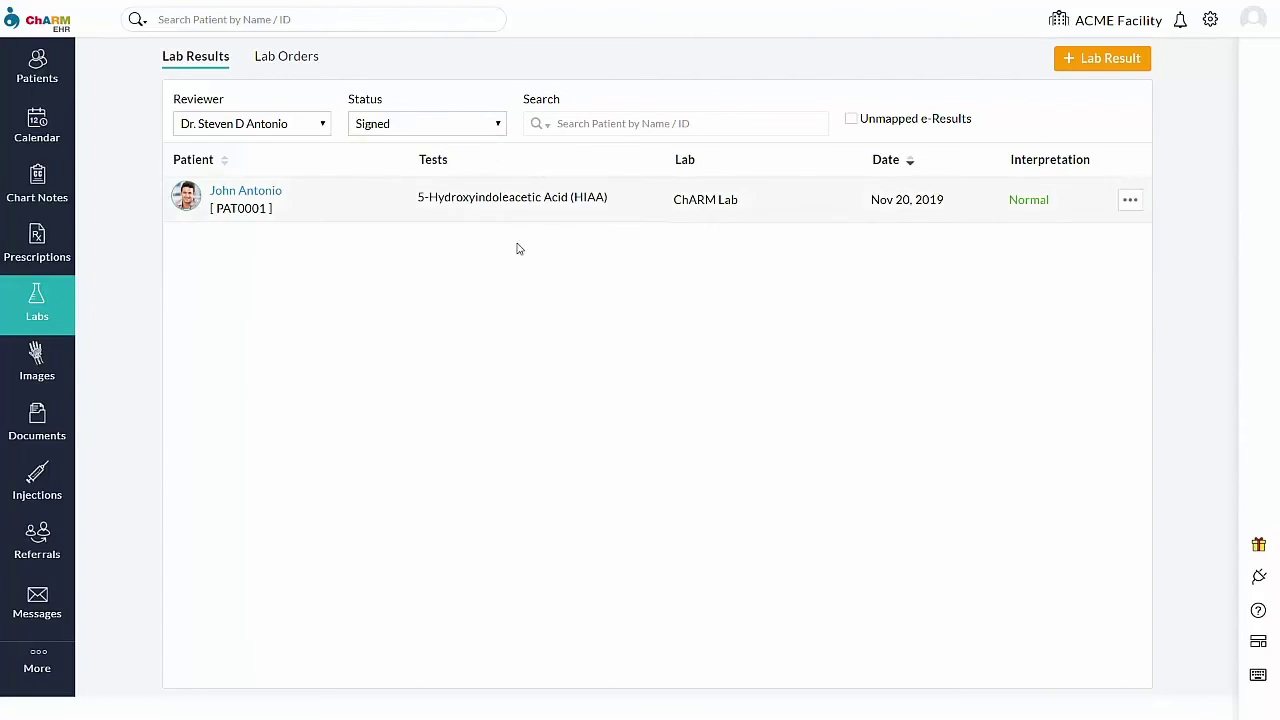
{"action": "left_click", "coordinate": [1129, 201]}
{"action": "left_click", "coordinate": [1097, 268]}
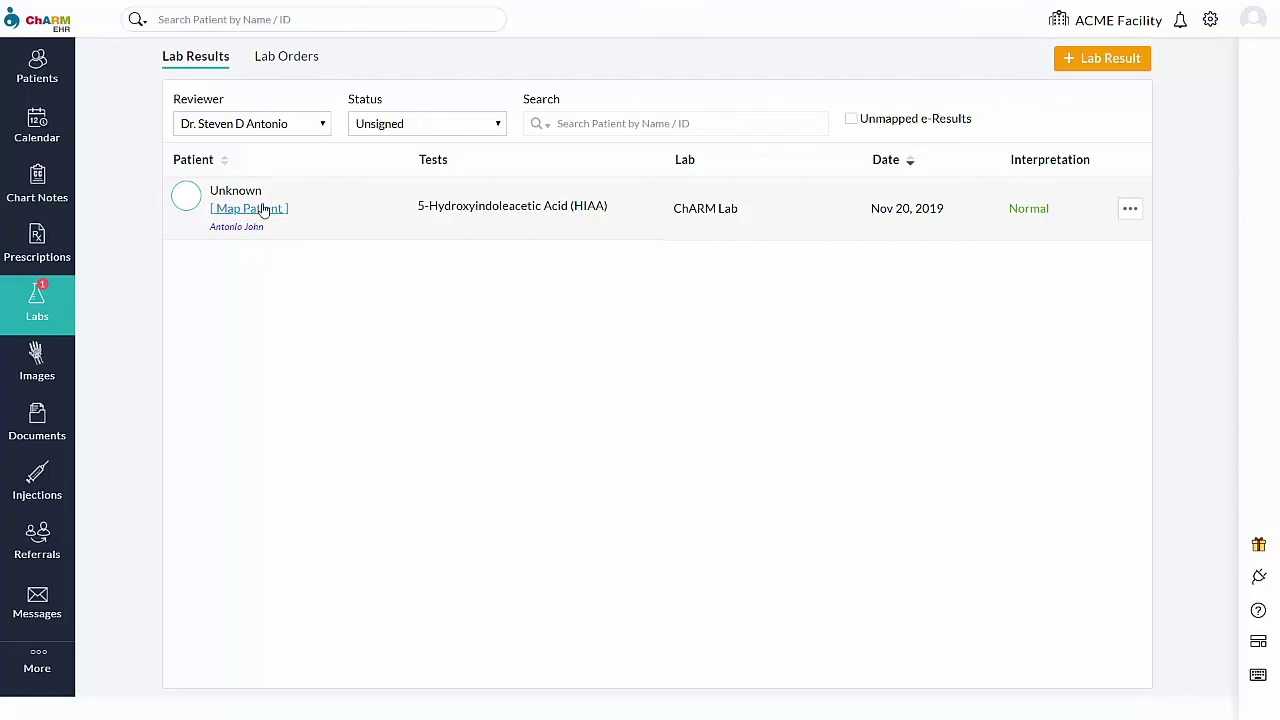
Step: Map the Unknown patient's Nov 20, 2019 HIAA result to the matching probable patient
{"action": "left_click", "coordinate": [255, 212]}
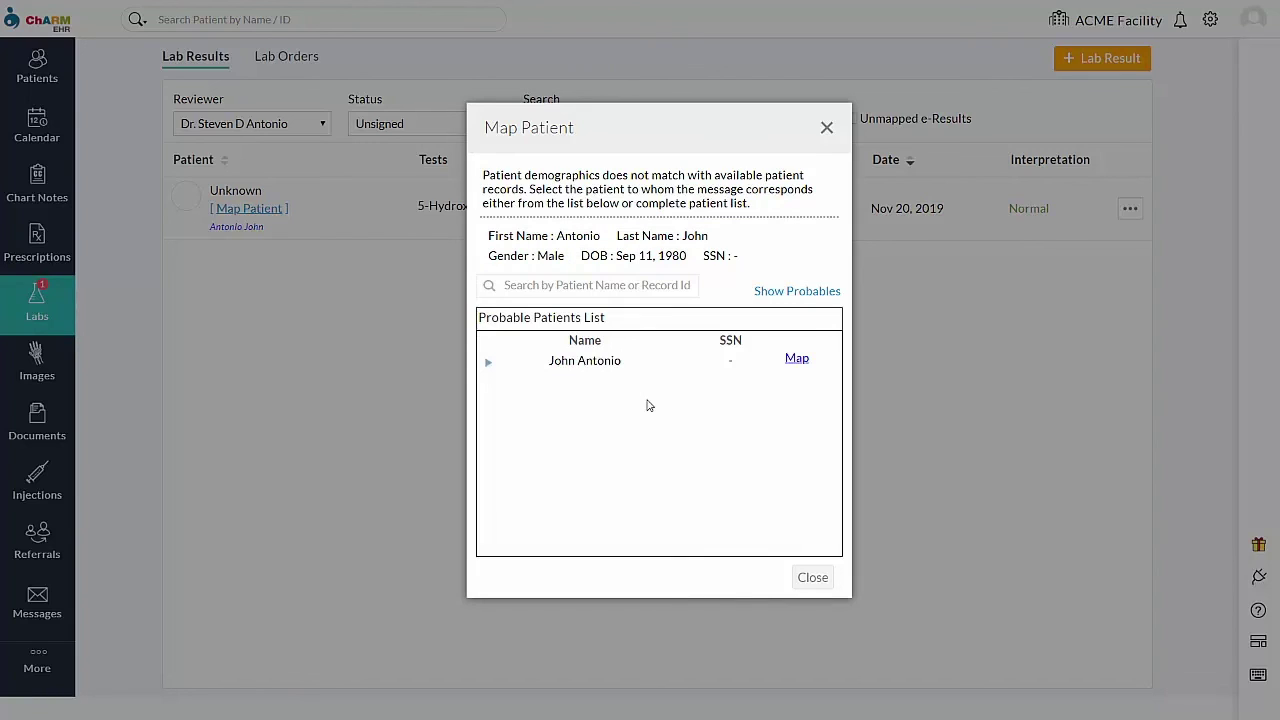
{"action": "left_click", "coordinate": [489, 362]}
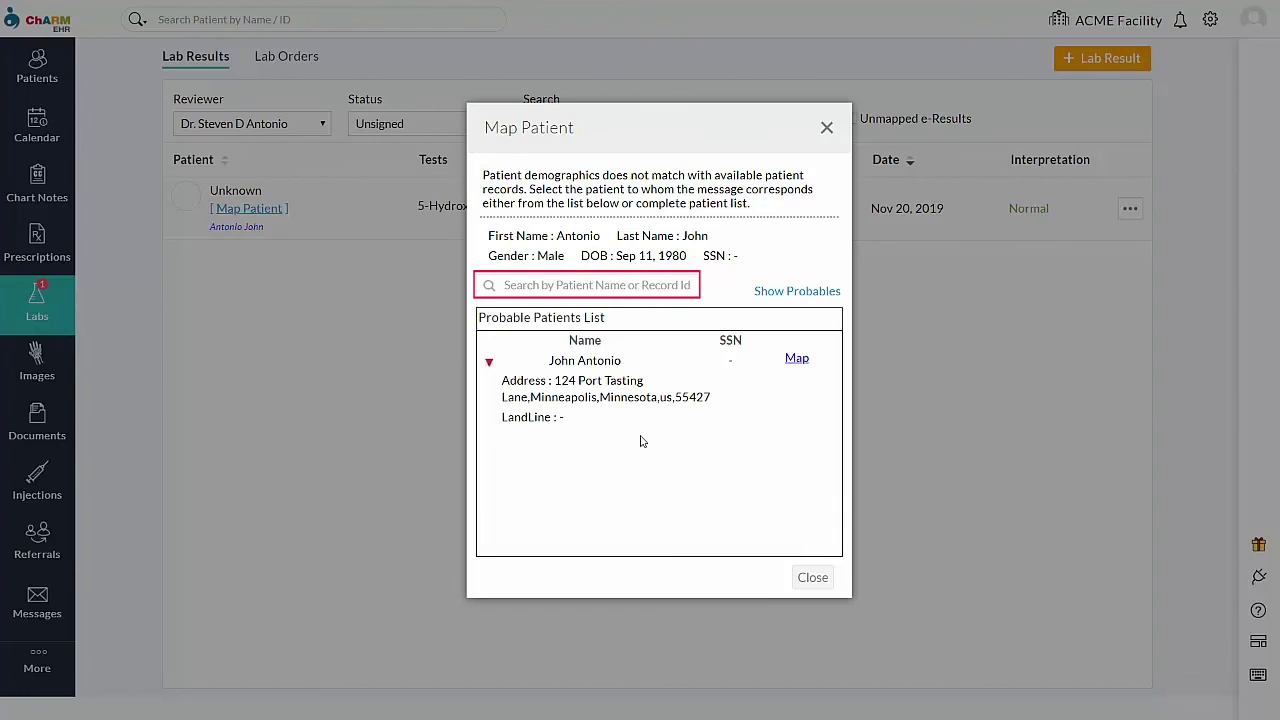
{"action": "left_click", "coordinate": [790, 362]}
{"action": "left_click", "coordinate": [1129, 200]}
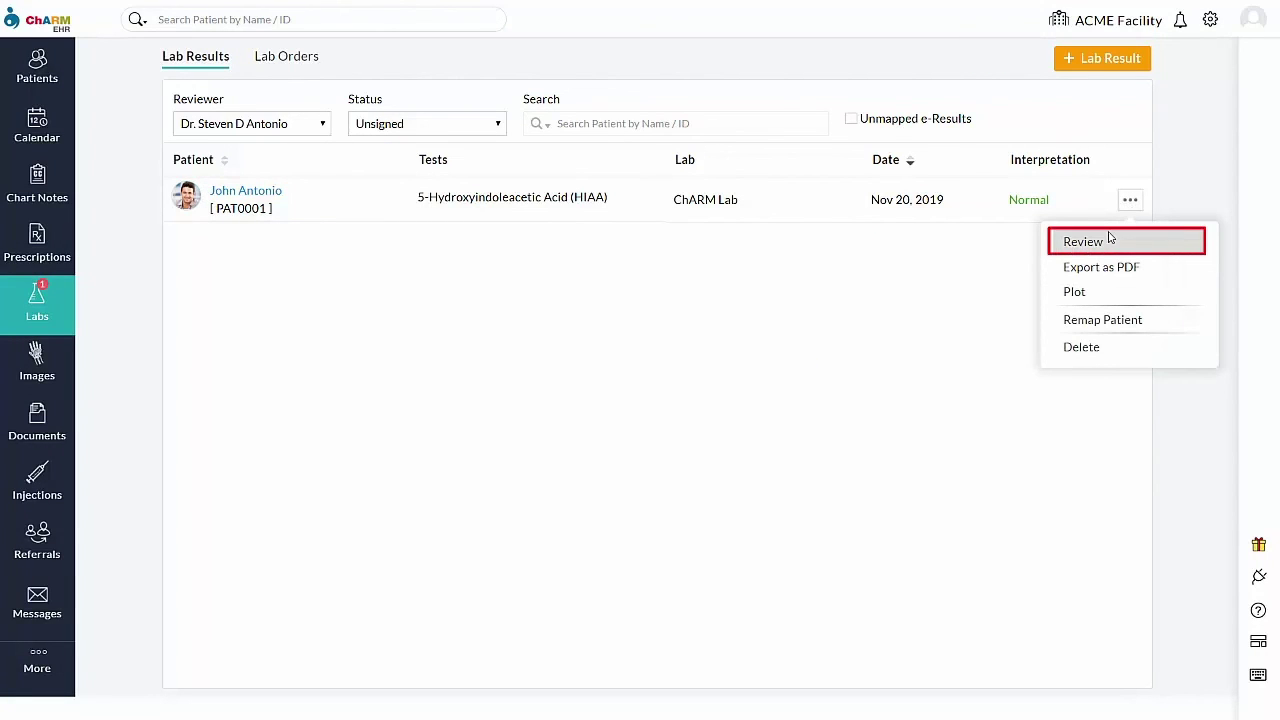